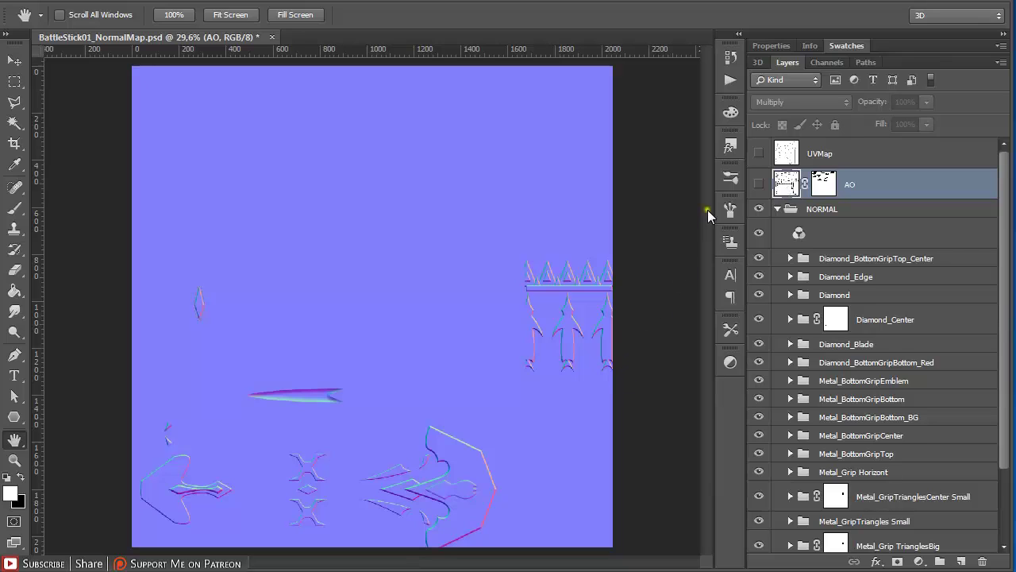
Show the UVMap layer so its UV wireframe overlays the BattleStick01 normal map.
{"action": "left_click", "coordinate": [759, 153]}
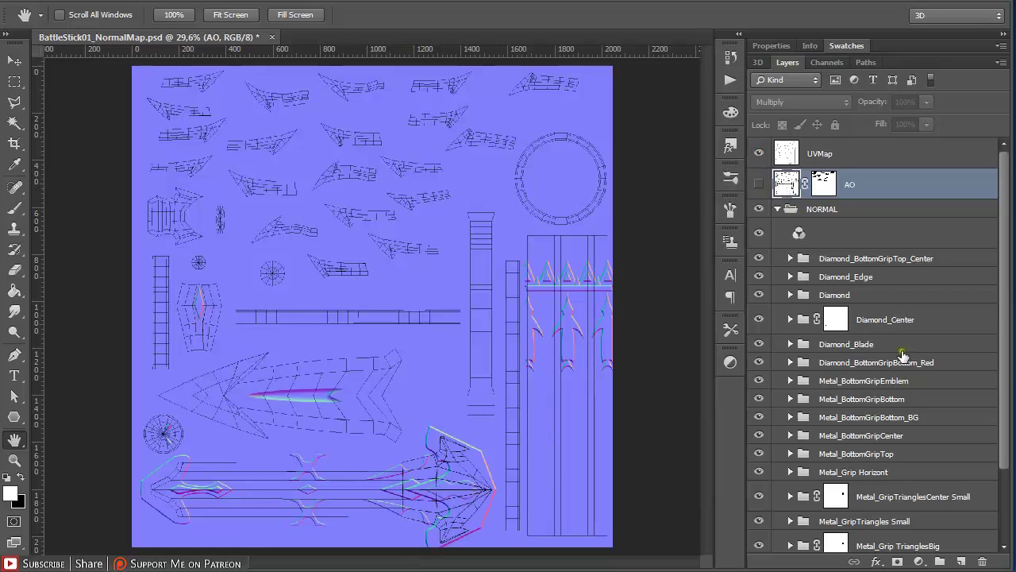
Create a new layer group and name it MaterialIDs.
{"action": "left_click", "coordinate": [939, 561]}
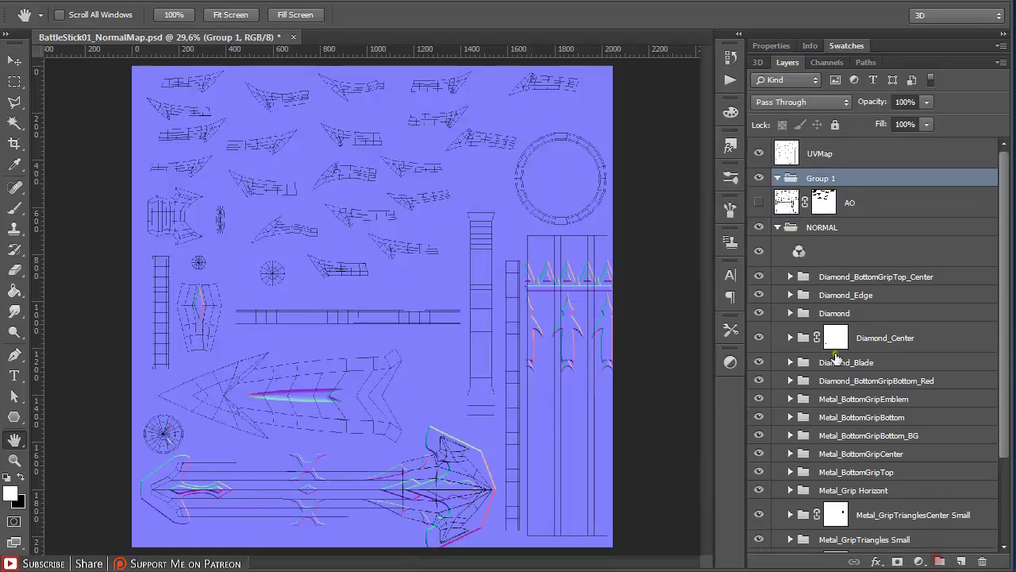
{"action": "double_click", "coordinate": [818, 179]}
{"action": "type", "text": "MaterialIDs"}
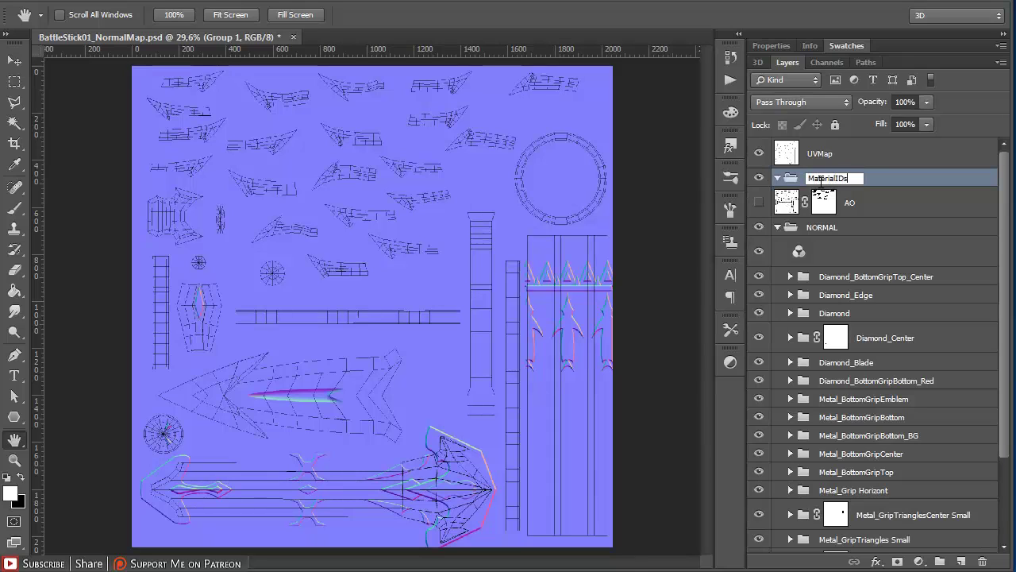
{"action": "key", "text": "Return"}
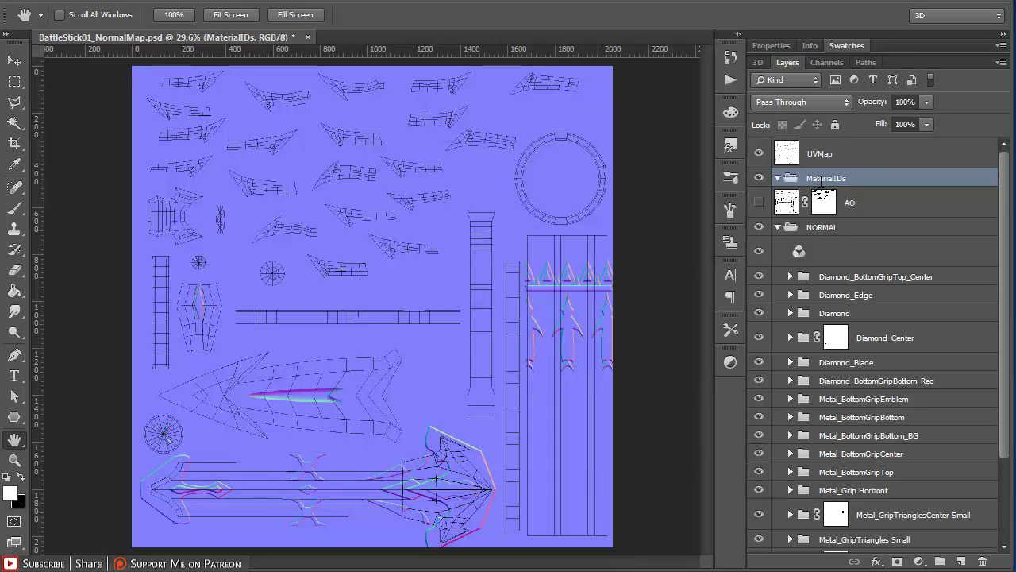
Add an empty layer named MaterialIDs Base inside it and hide the NORMAL group.
{"action": "left_click", "coordinate": [960, 561]}
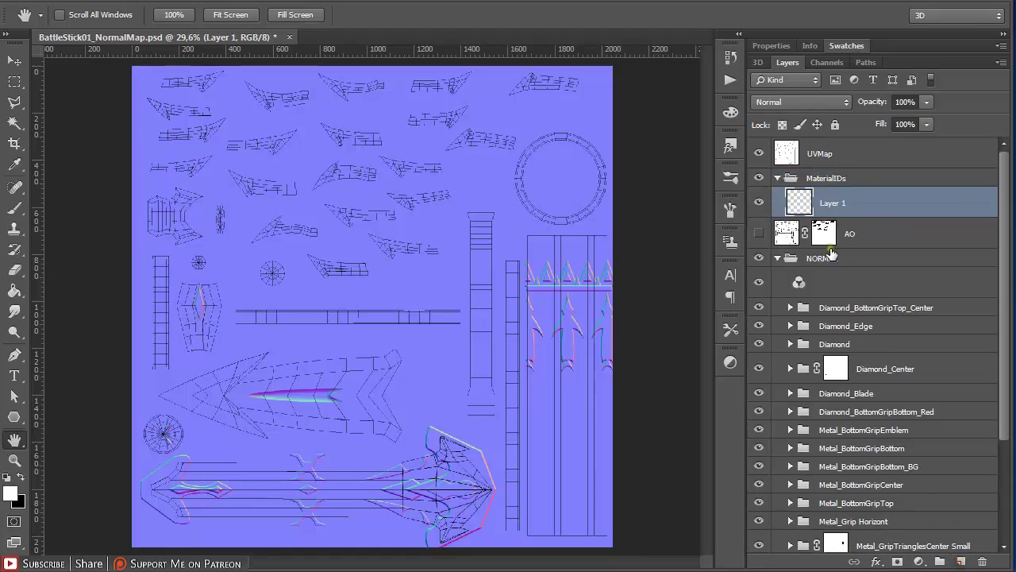
{"action": "double_click", "coordinate": [831, 204]}
{"action": "type", "text": "MaterialI"}
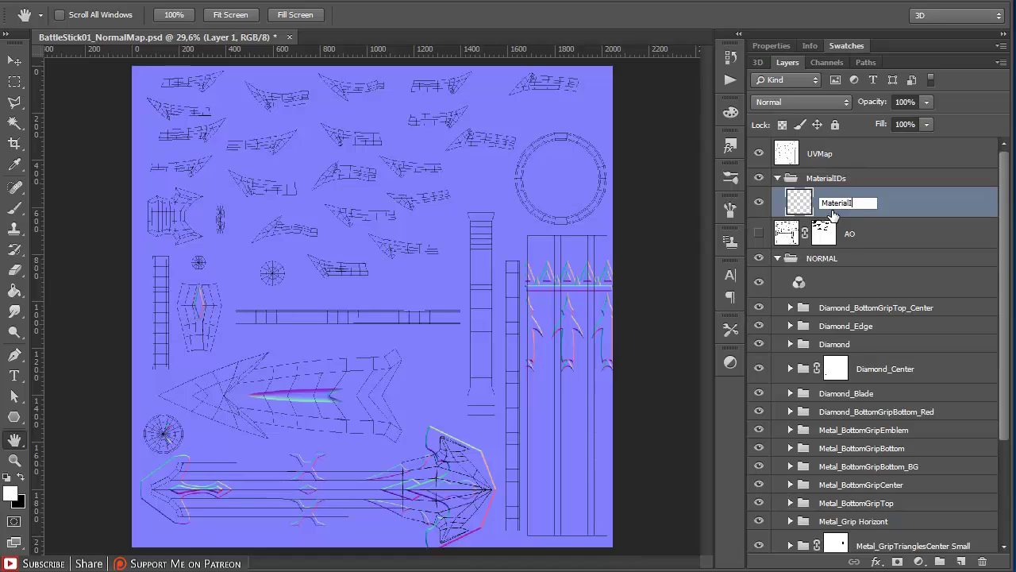
{"action": "type", "text": "Ds Base"}
{"action": "key", "text": "Return"}
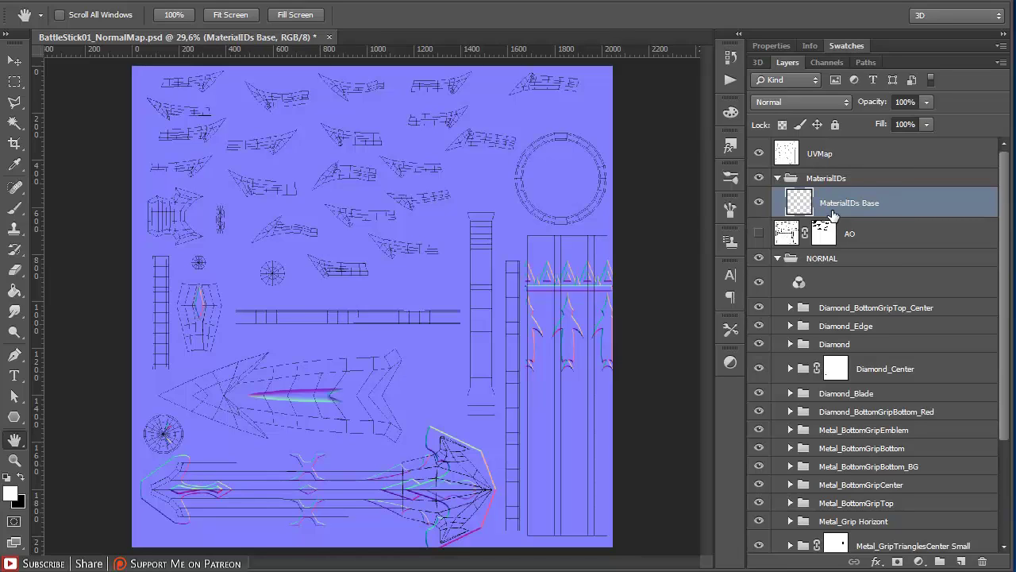
{"action": "left_click", "coordinate": [759, 259]}
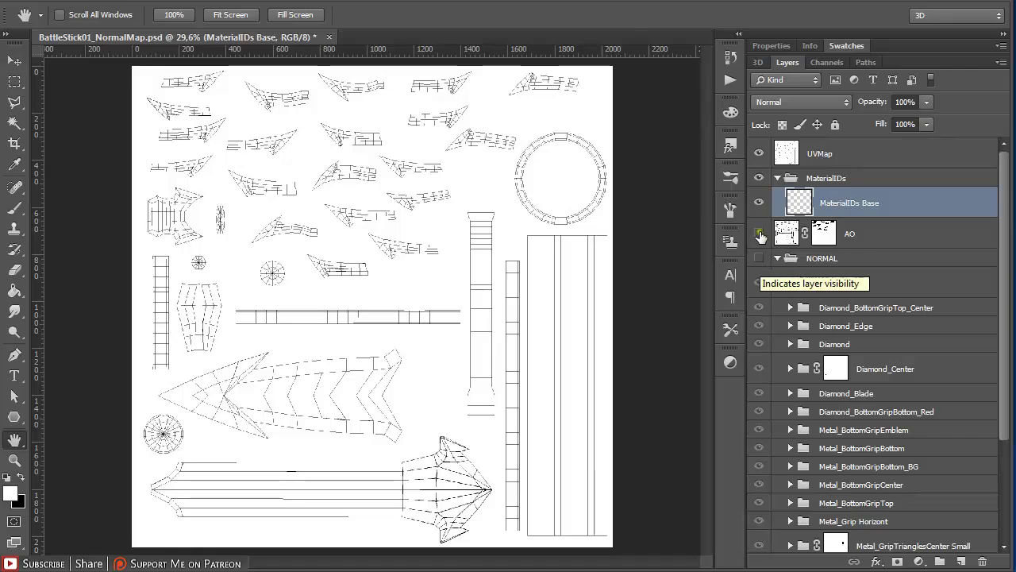
On the UVMap layer, Magic Wand the white background and invert so all UV islands are selected.
{"action": "left_click", "coordinate": [843, 155]}
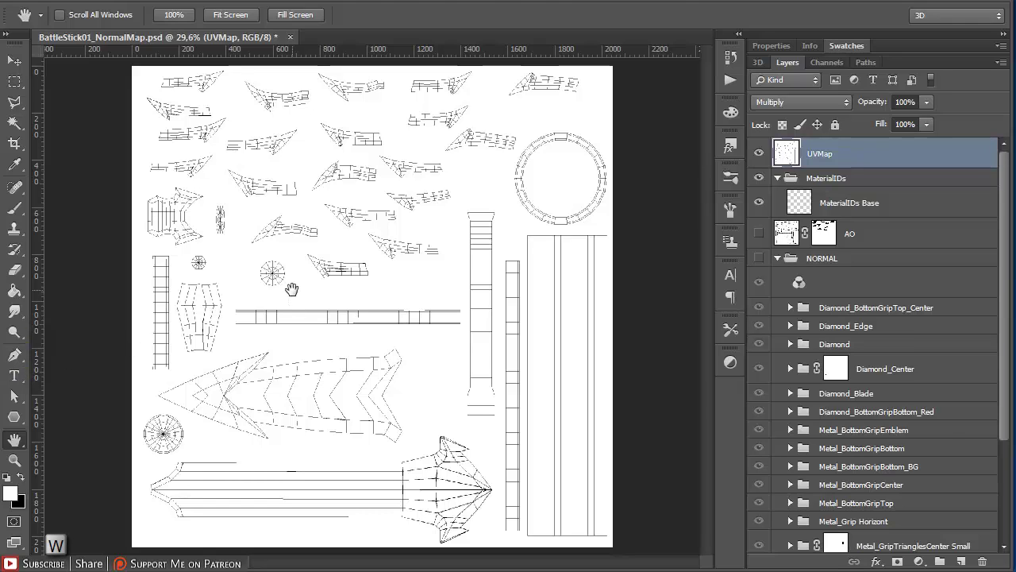
{"action": "key", "text": "w"}
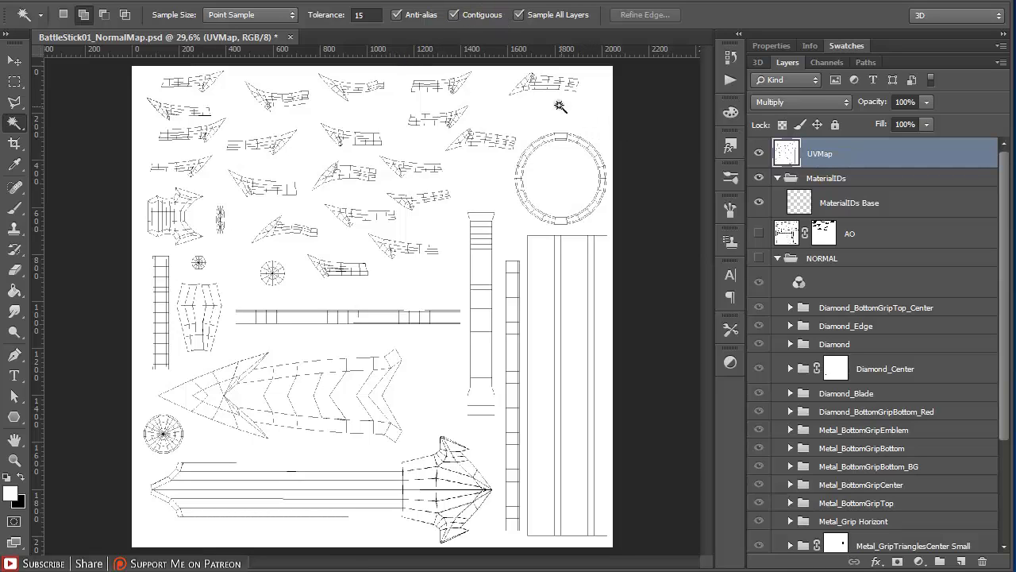
{"action": "left_click", "coordinate": [557, 182]}
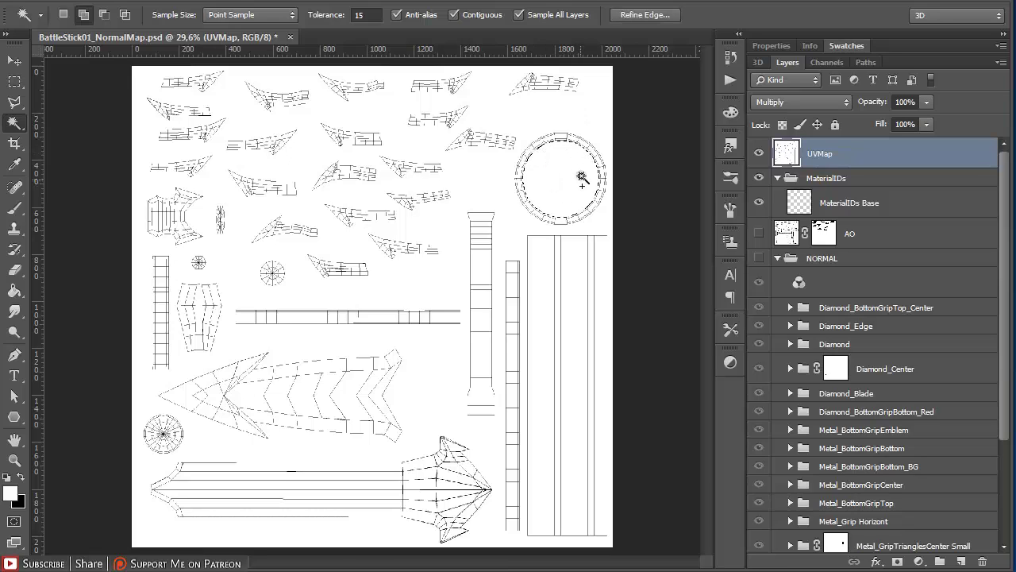
{"action": "left_click", "coordinate": [561, 115]}
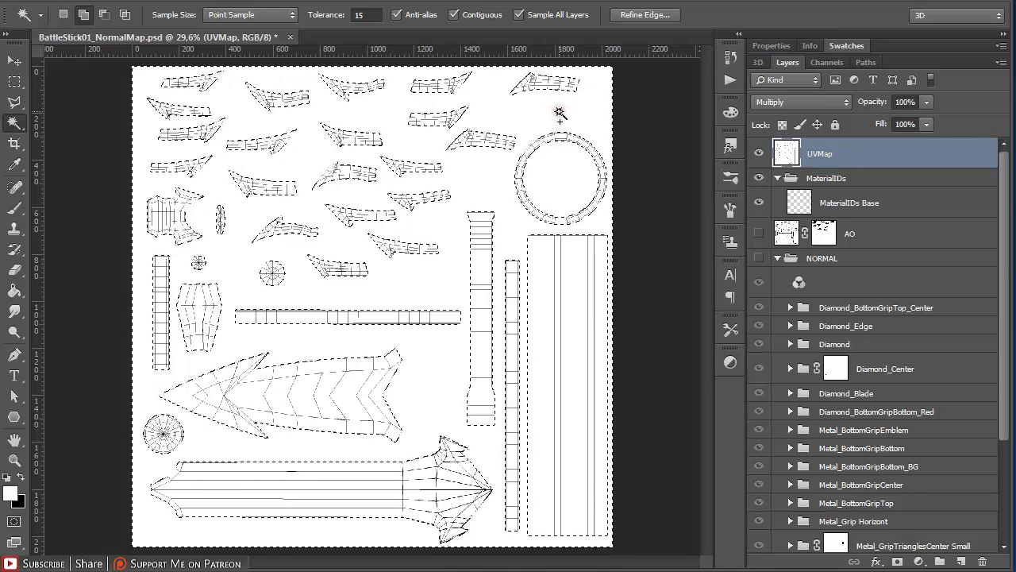
{"action": "left_click", "coordinate": [83, 15]}
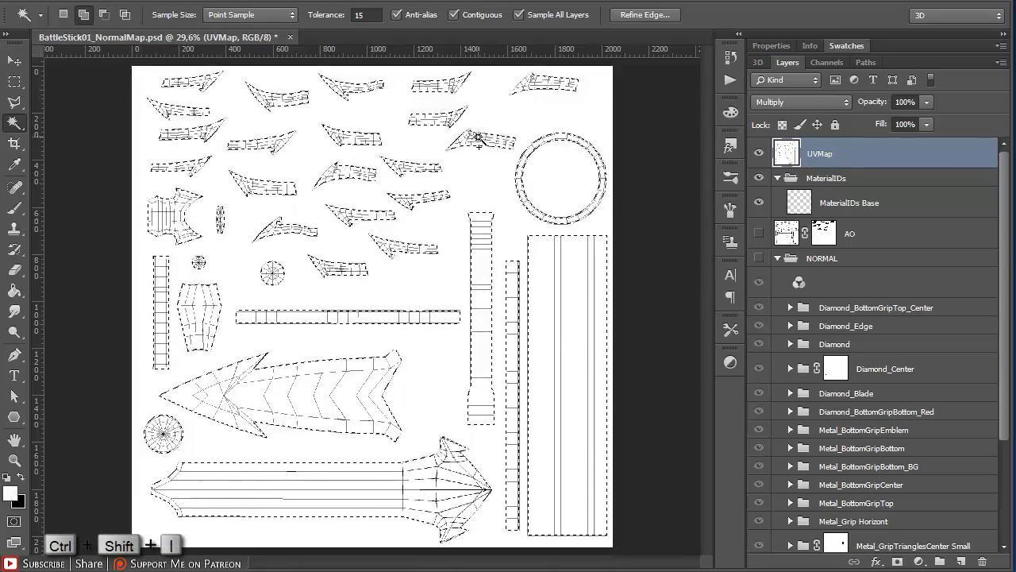
{"action": "key", "text": "ctrl+shift+i"}
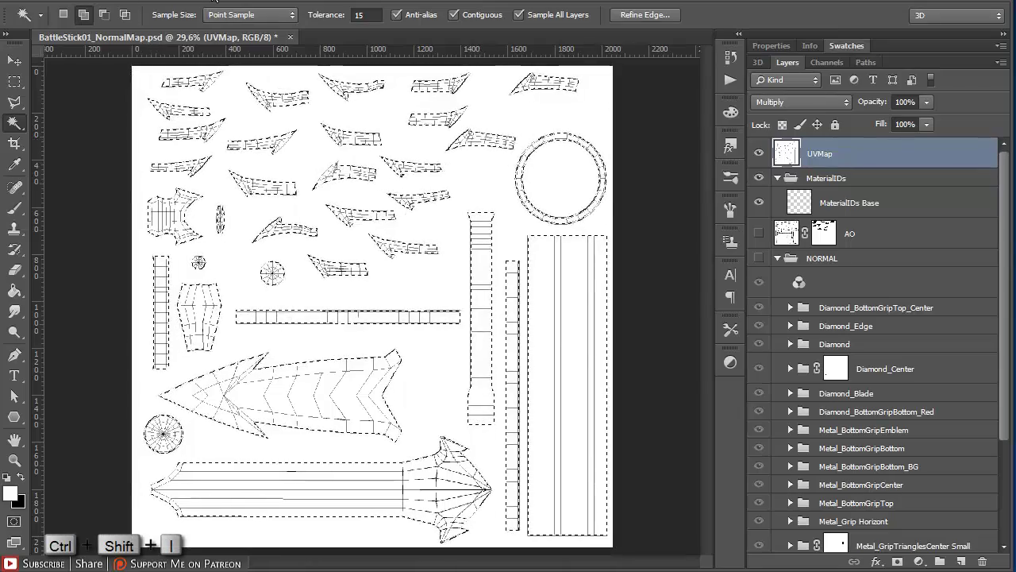
Expand the UV island selection by 5 pixels and target the MaterialIDs Base layer.
{"action": "left_click", "coordinate": [215, 0]}
{"action": "mouse_move", "coordinate": [250, 179]}
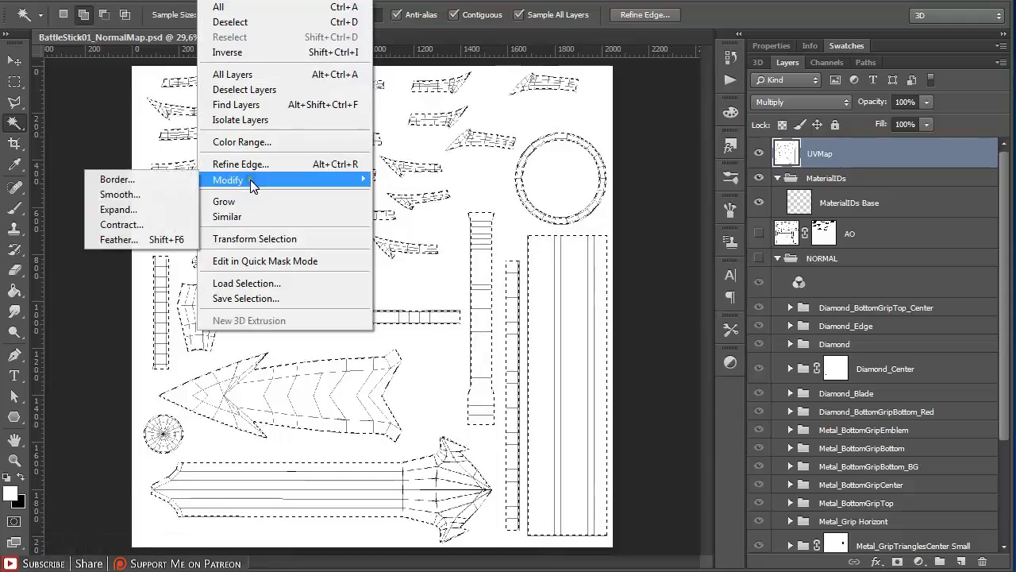
{"action": "left_click", "coordinate": [127, 209]}
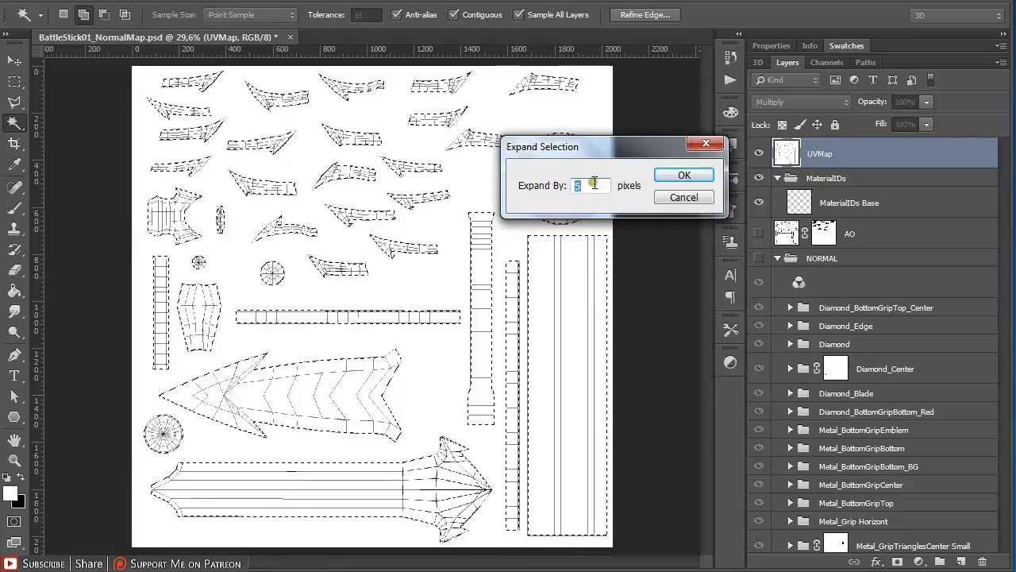
{"action": "left_click", "coordinate": [673, 176]}
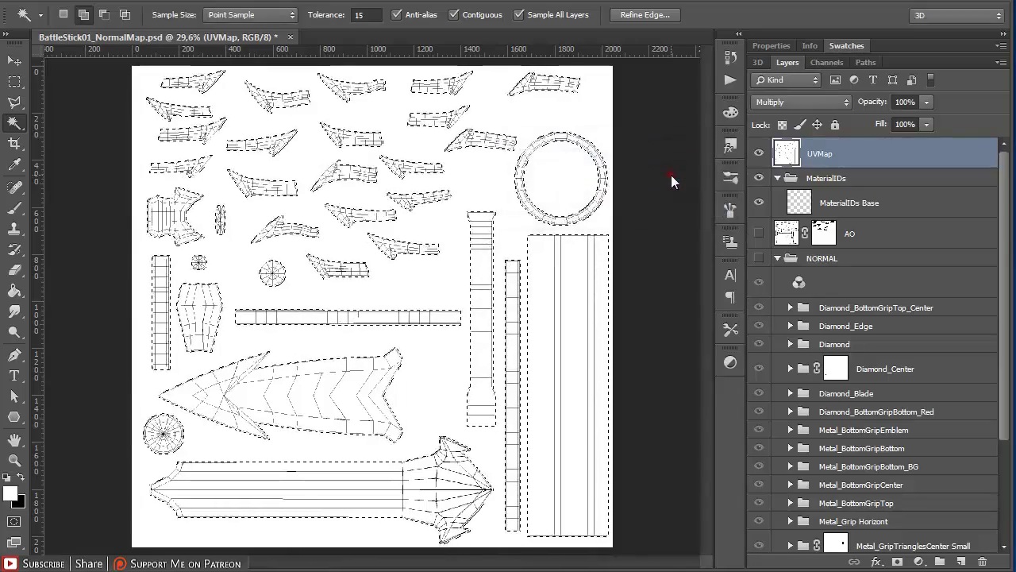
{"action": "scroll", "coordinate": [571, 191], "scroll_direction": "up", "scroll_amount": 5}
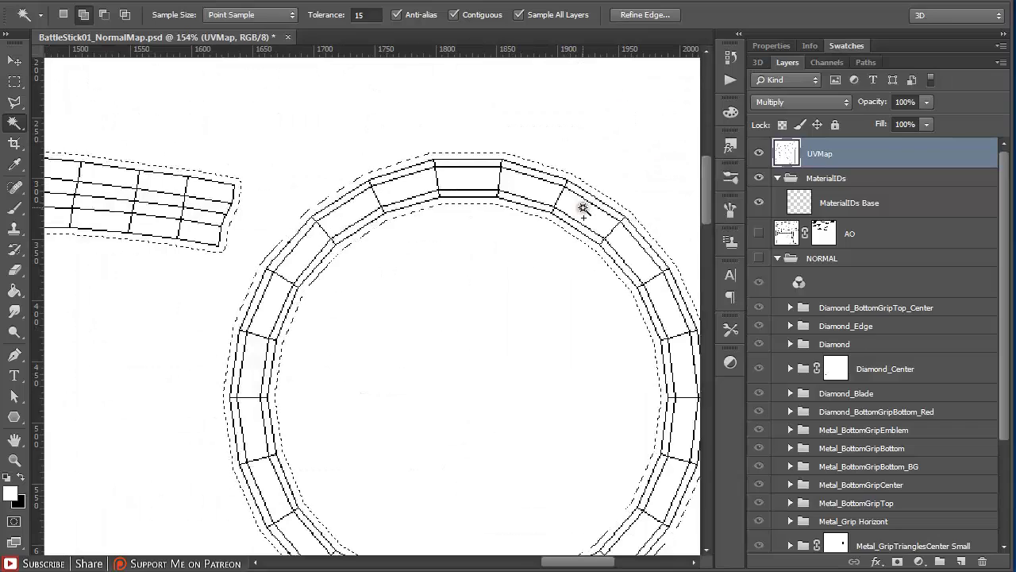
{"action": "scroll", "coordinate": [396, 250], "scroll_direction": "down", "scroll_amount": 3}
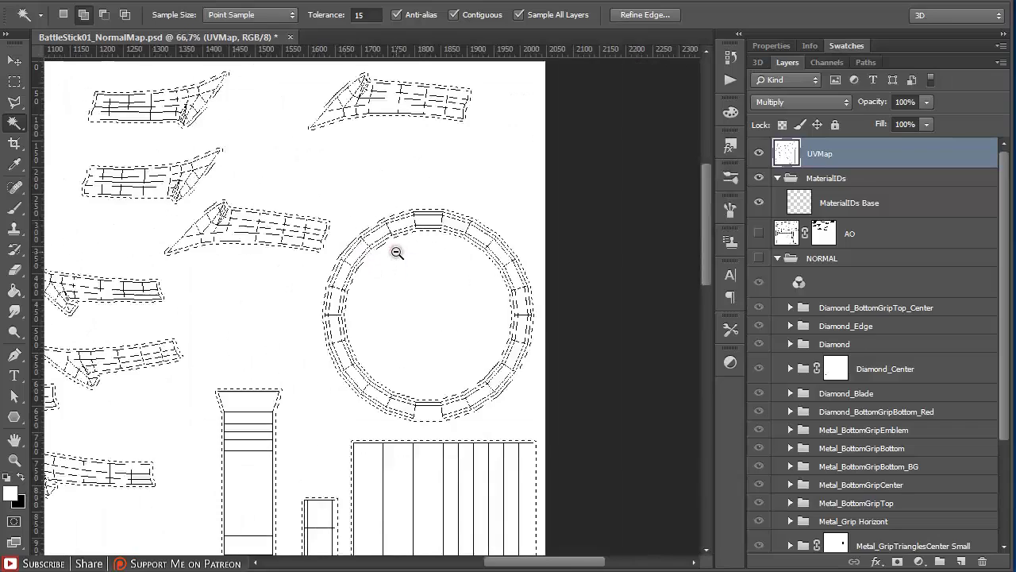
{"action": "scroll", "coordinate": [395, 250], "scroll_direction": "down", "scroll_amount": 1}
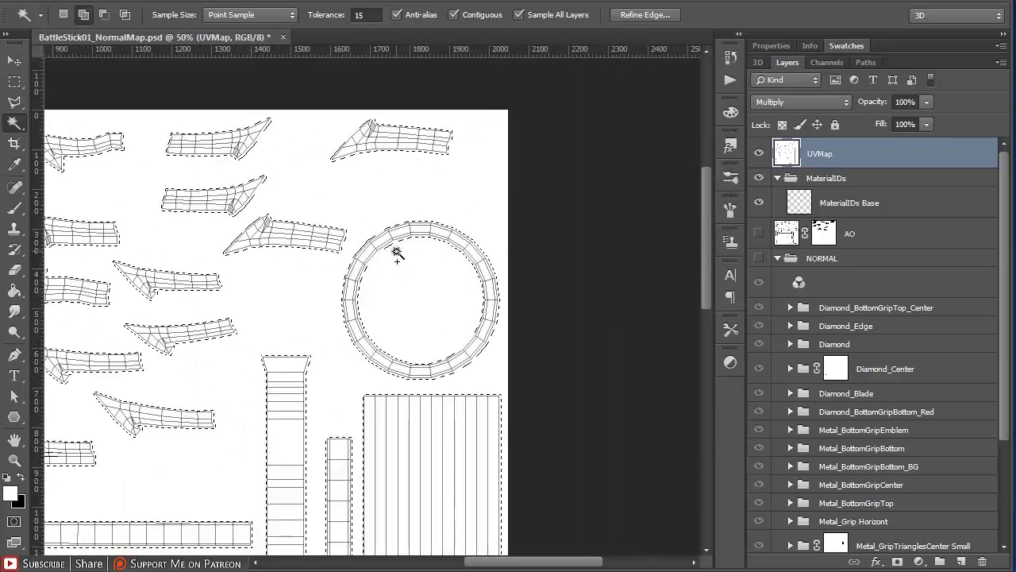
{"action": "left_click", "coordinate": [863, 205]}
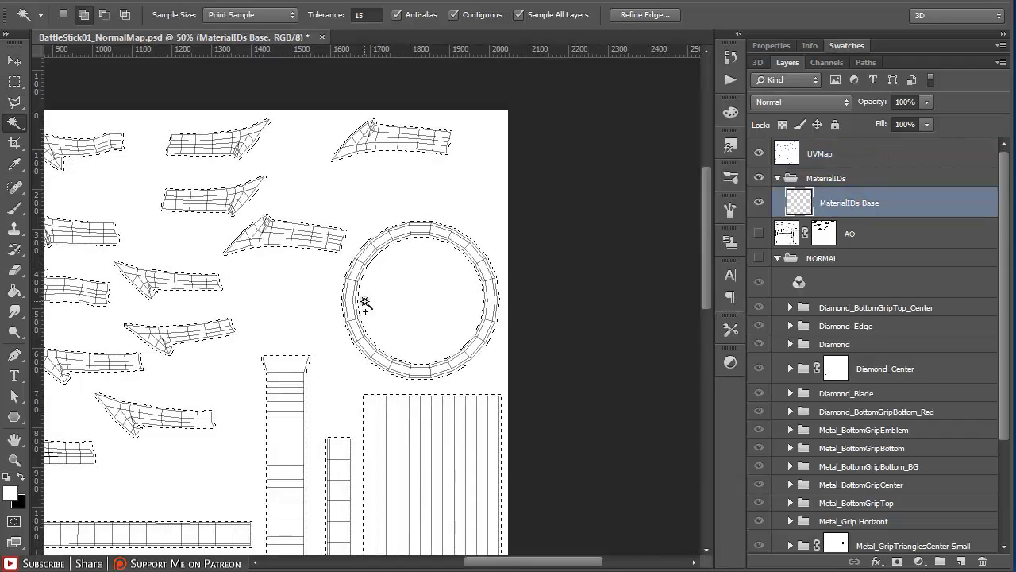
{"action": "scroll", "coordinate": [387, 312], "scroll_direction": "down", "scroll_amount": 1}
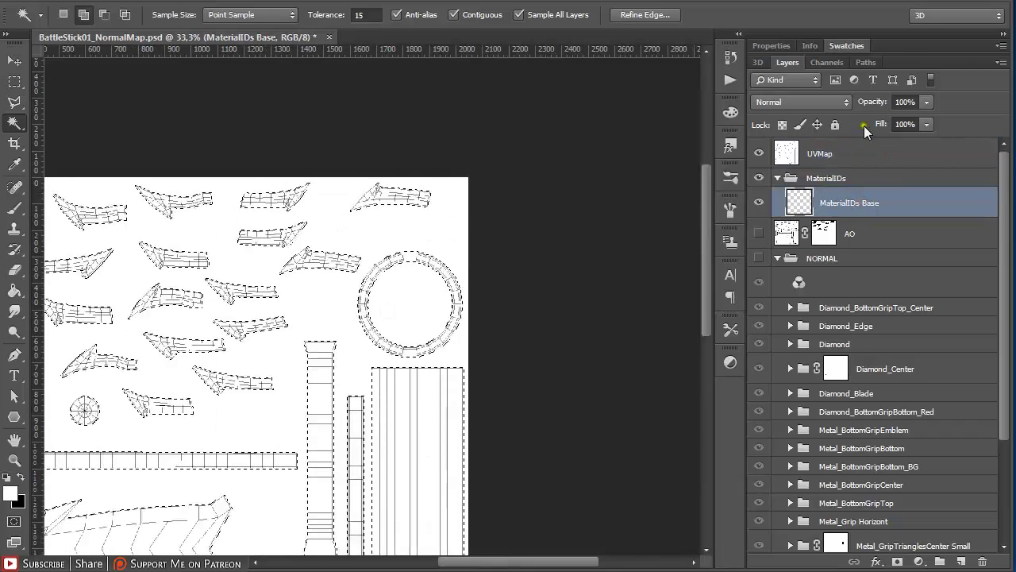
Fill the selected UV islands with pure red on MaterialIDs Base, then deselect.
{"action": "left_click", "coordinate": [841, 45]}
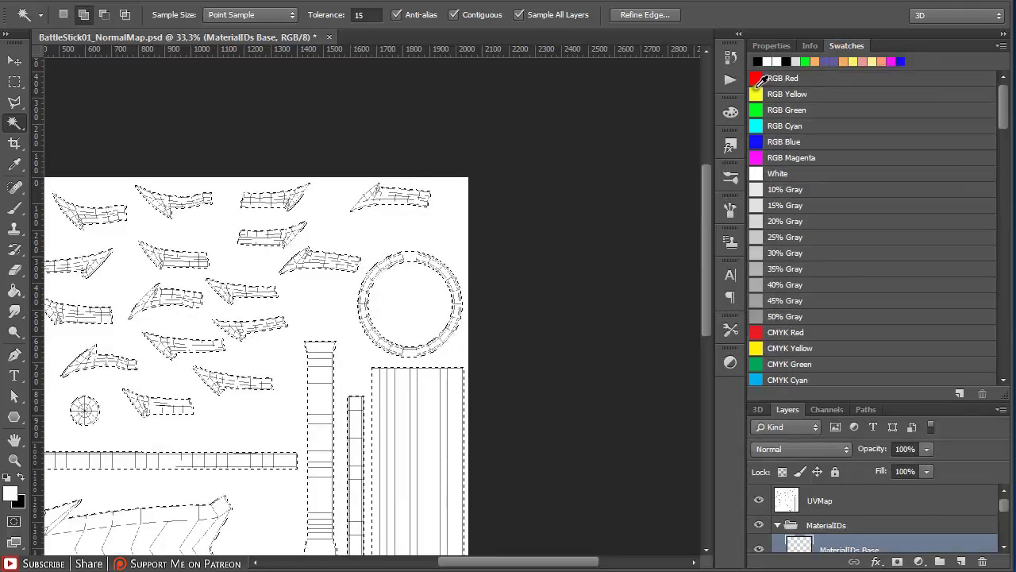
{"action": "left_click", "coordinate": [758, 78]}
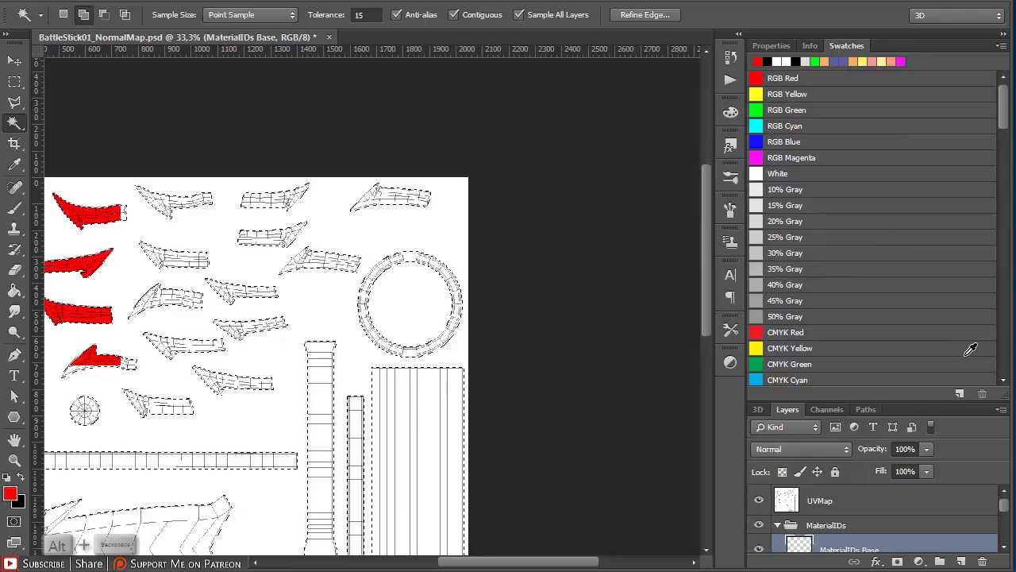
{"action": "key", "text": "alt+BackSpace"}
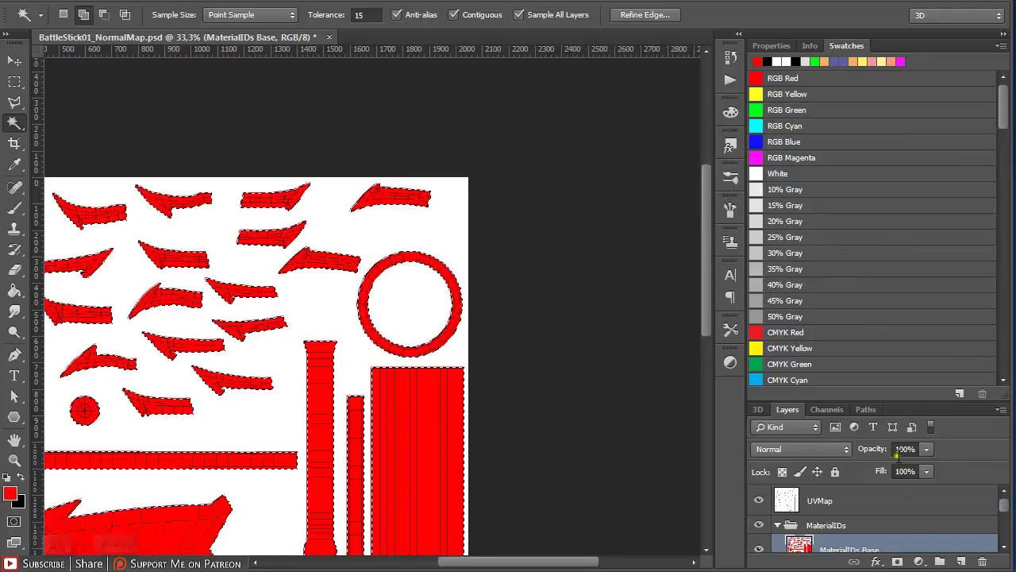
{"action": "left_click_drag", "start_coordinate": [895, 399], "coordinate": [853, 223]}
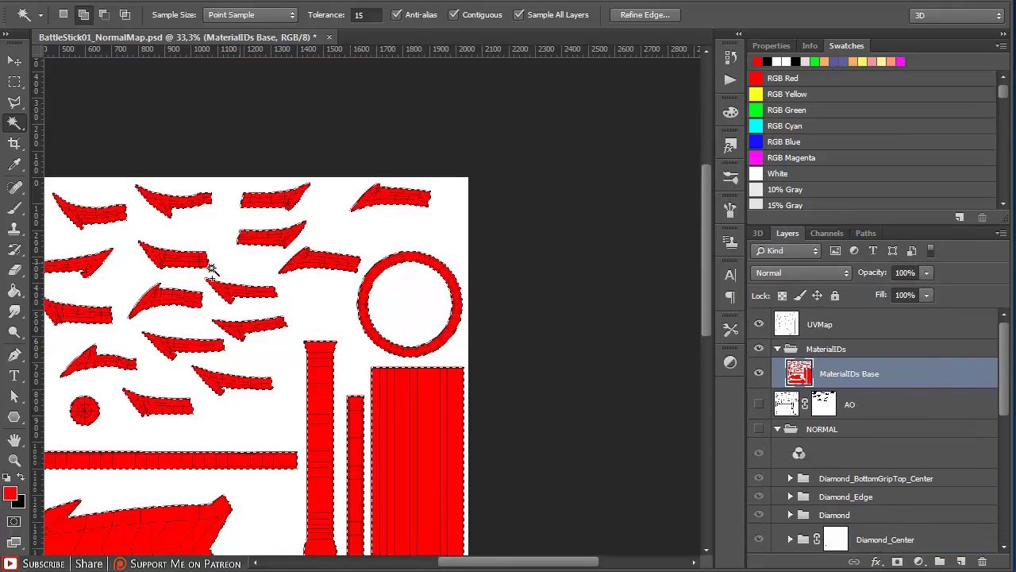
{"action": "key", "text": "ctrl+d"}
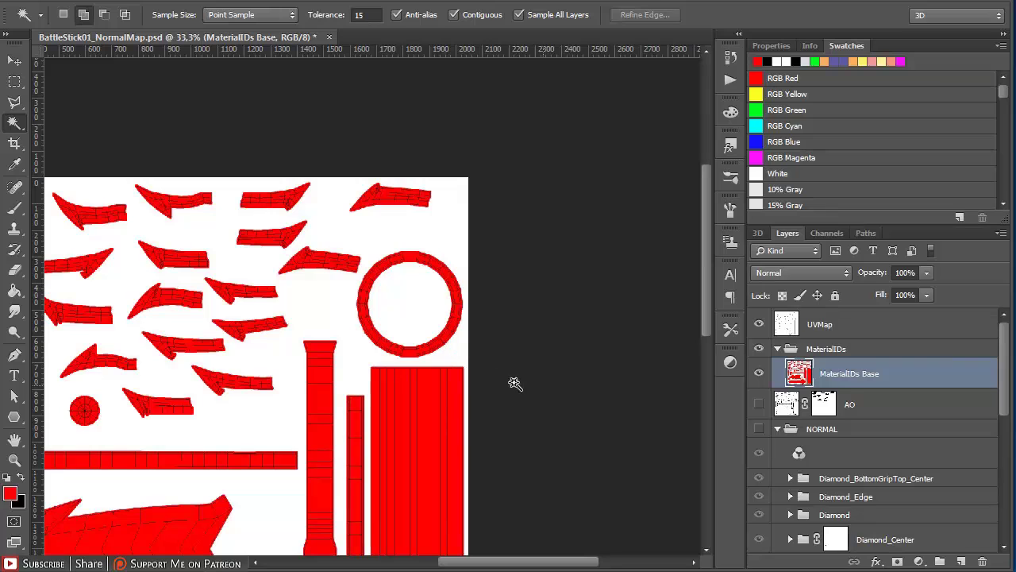
{"action": "key", "text": "ctrl+d"}
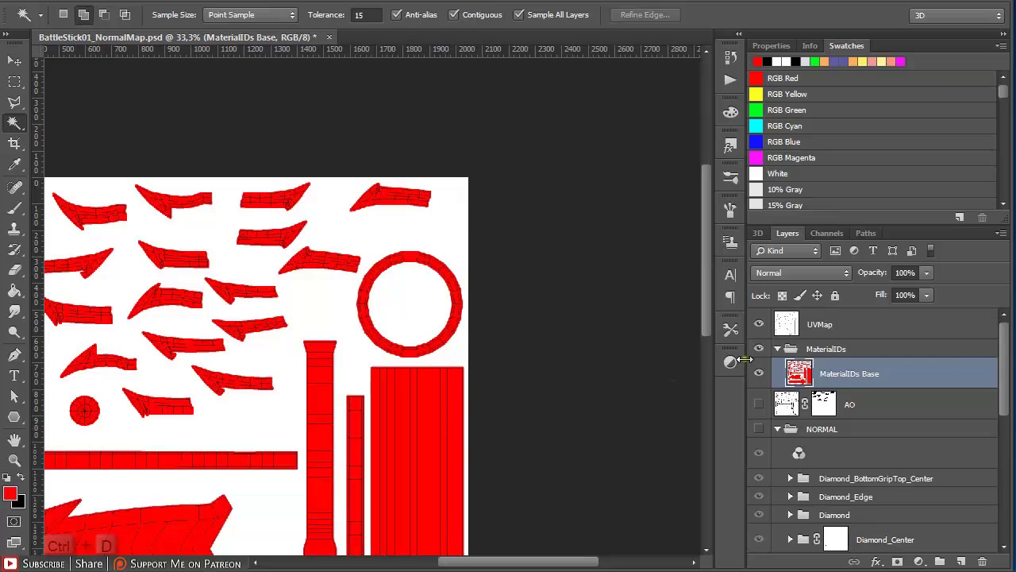
Hide the UVMap wireframe layer and zoom to see the whole texture.
{"action": "left_click", "coordinate": [759, 325]}
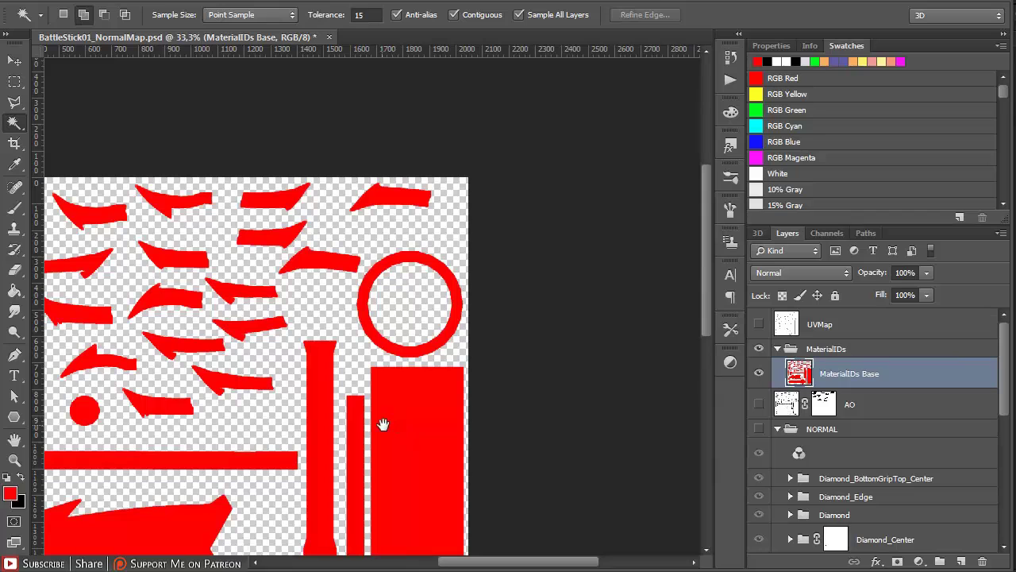
{"action": "scroll", "coordinate": [381, 424], "scroll_direction": "up", "scroll_amount": 5}
{"action": "scroll", "coordinate": [474, 326], "scroll_direction": "down", "scroll_amount": 1}
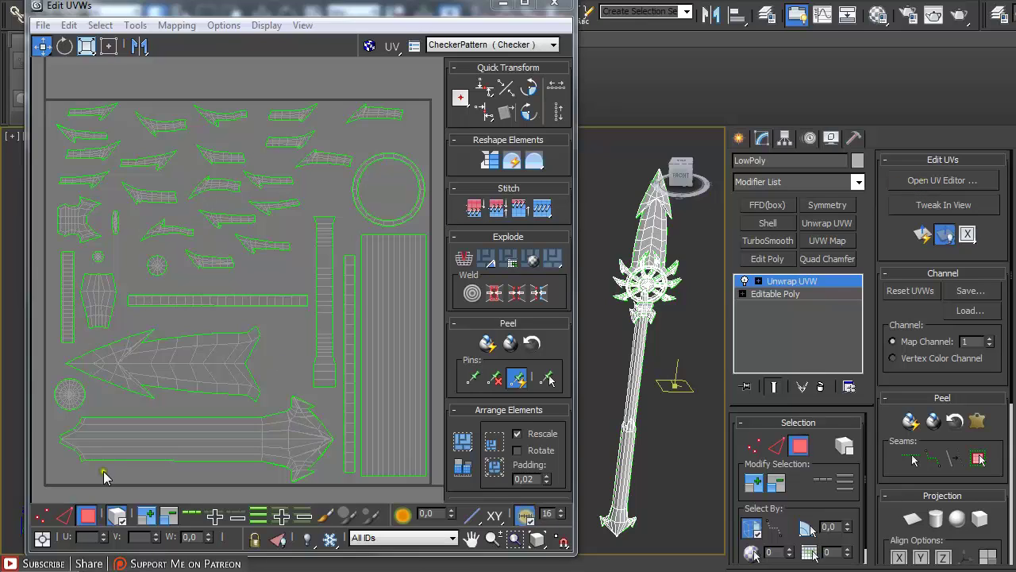
In 3ds Max Edit UVWs, select the tall rectangular island by element, then return to Photoshop.
{"action": "left_click", "coordinate": [117, 516]}
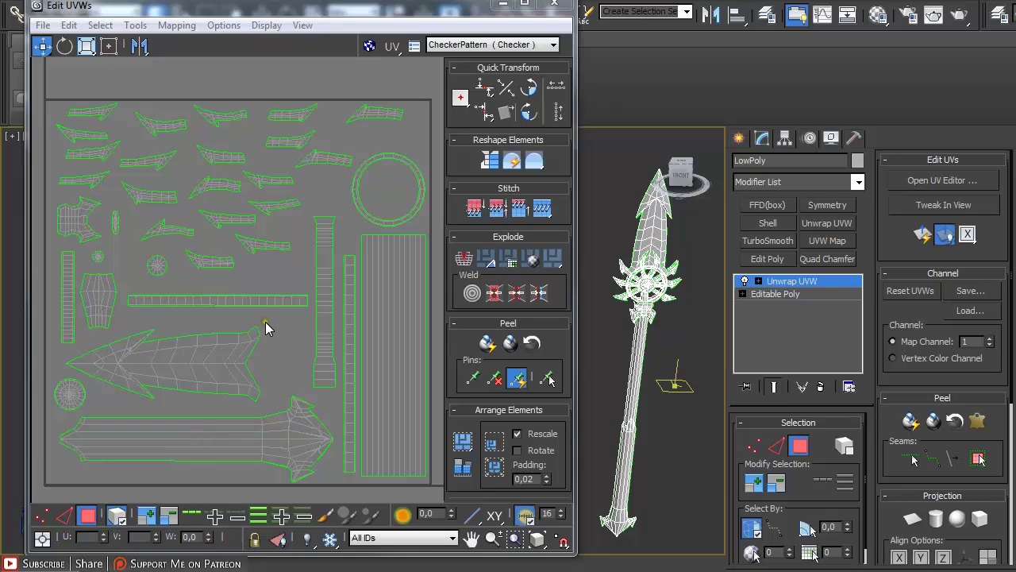
{"action": "left_click", "coordinate": [390, 279]}
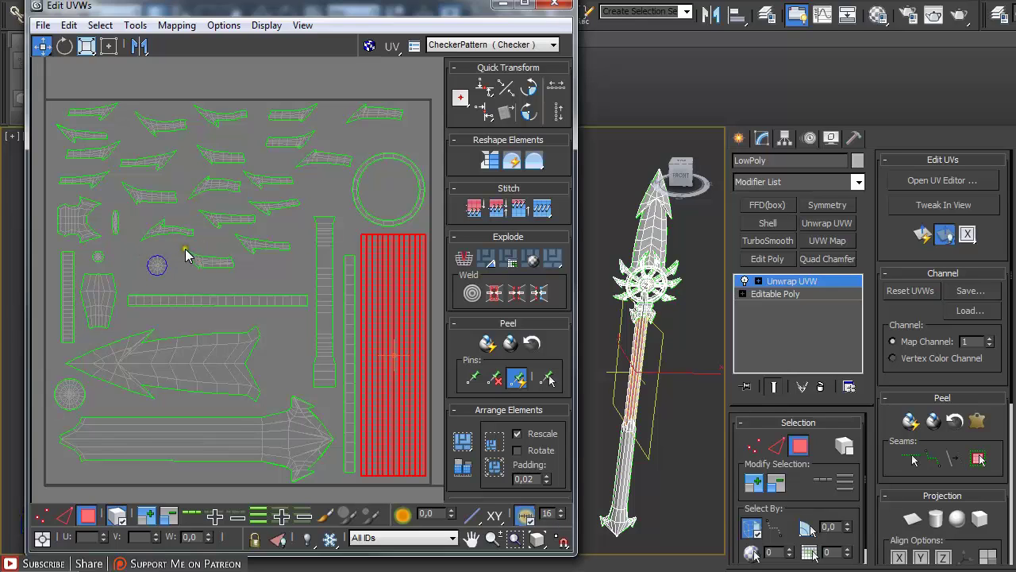
{"action": "key", "text": "alt+Tab"}
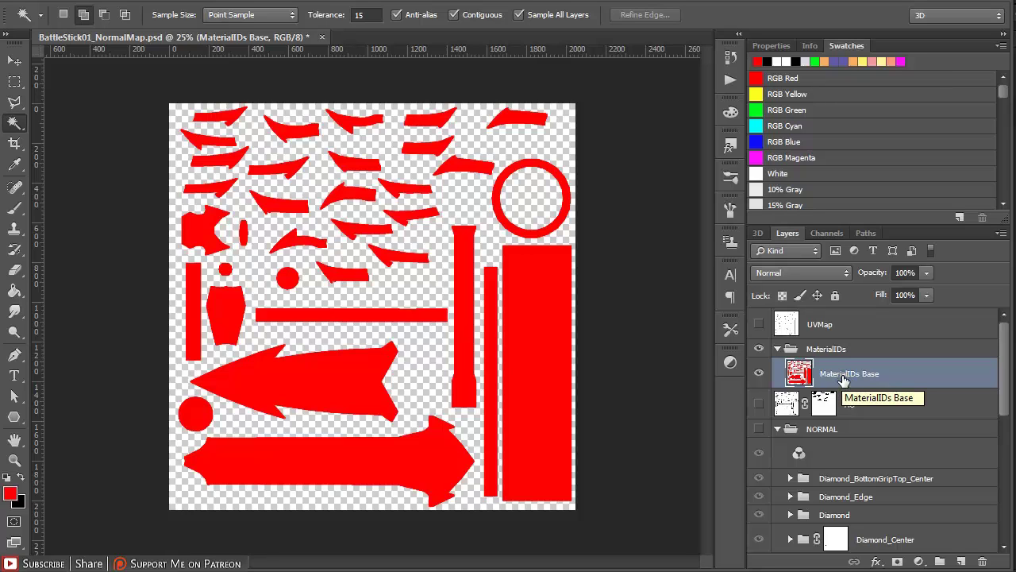
Fill the tall rectangle and small circle islands with RGB Yellow, then select the ring island.
{"action": "left_click", "coordinate": [546, 342]}
{"action": "left_click", "coordinate": [840, 95]}
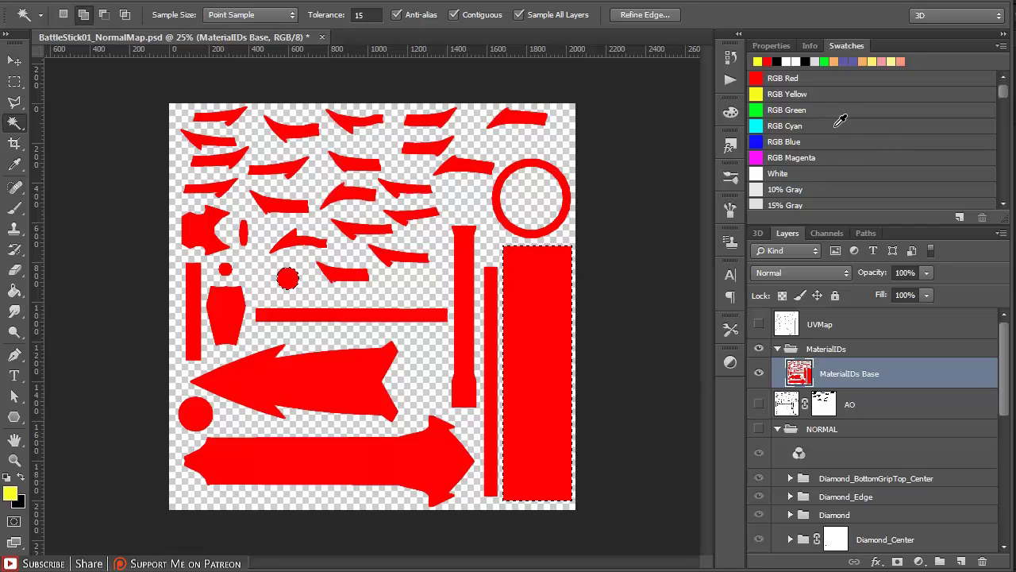
{"action": "key", "text": "alt+BackSpace"}
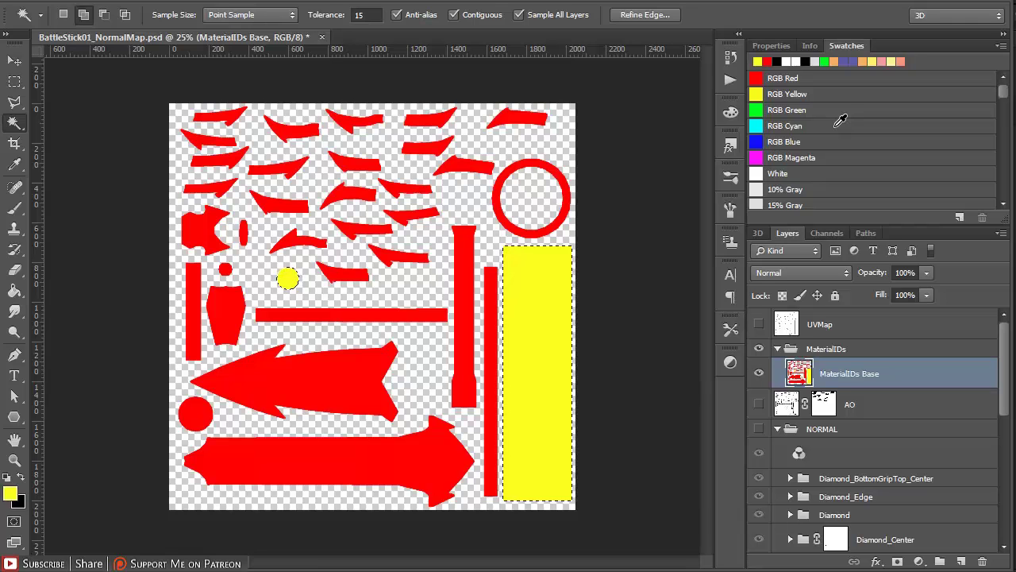
{"action": "key", "text": "ctrl+d"}
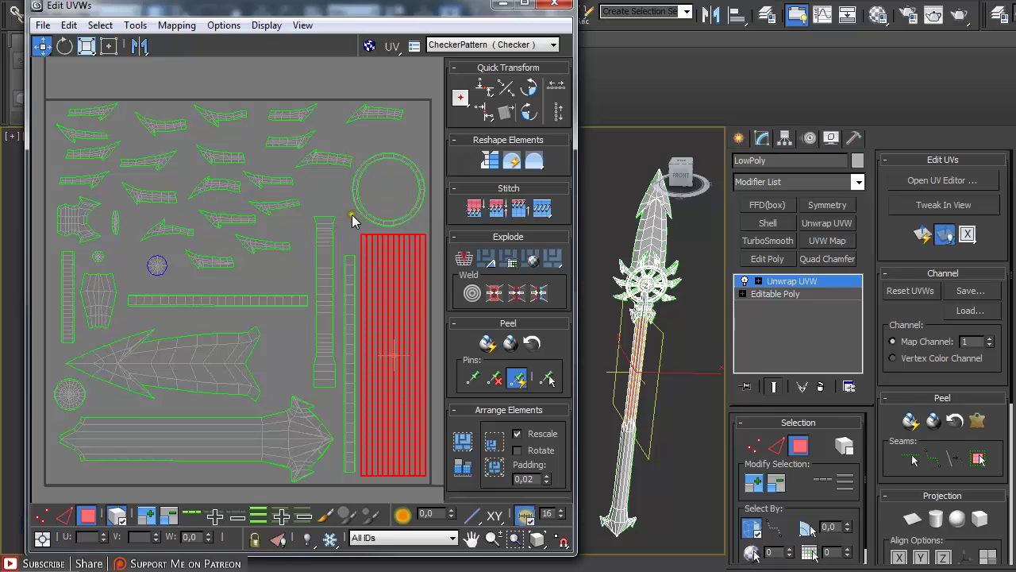
{"action": "left_click", "coordinate": [371, 197]}
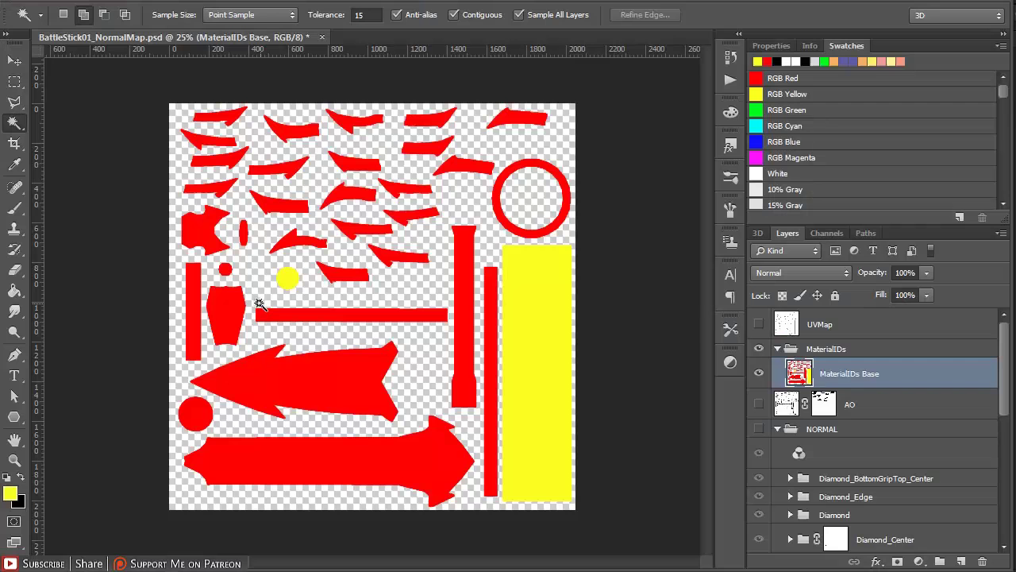
Select the ring, thin vertical strip and horizontal bar and fill them RGB Green.
{"action": "left_click", "coordinate": [497, 216]}
{"action": "left_click", "coordinate": [488, 279]}
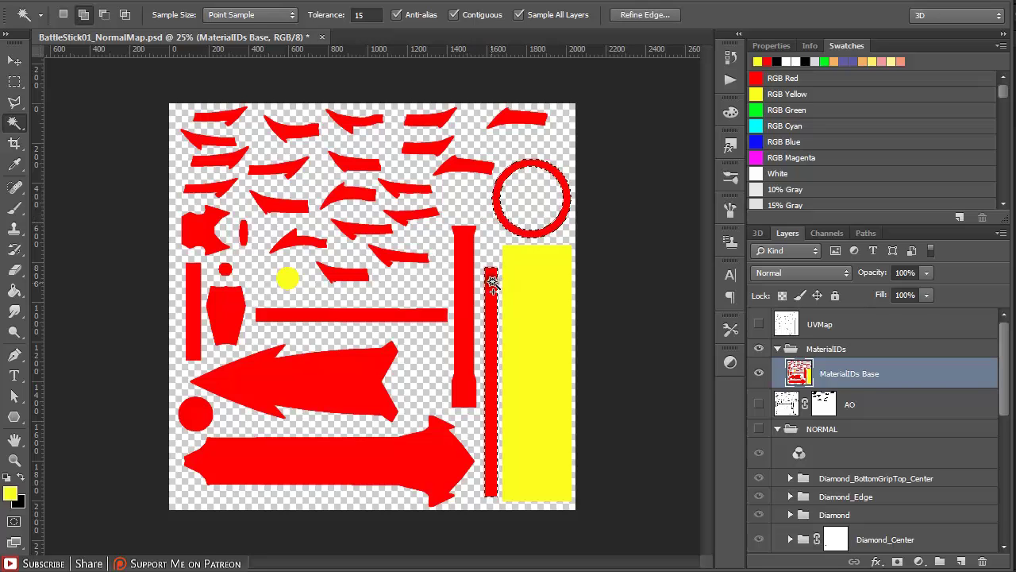
{"action": "left_click", "coordinate": [424, 315]}
{"action": "left_click", "coordinate": [759, 108]}
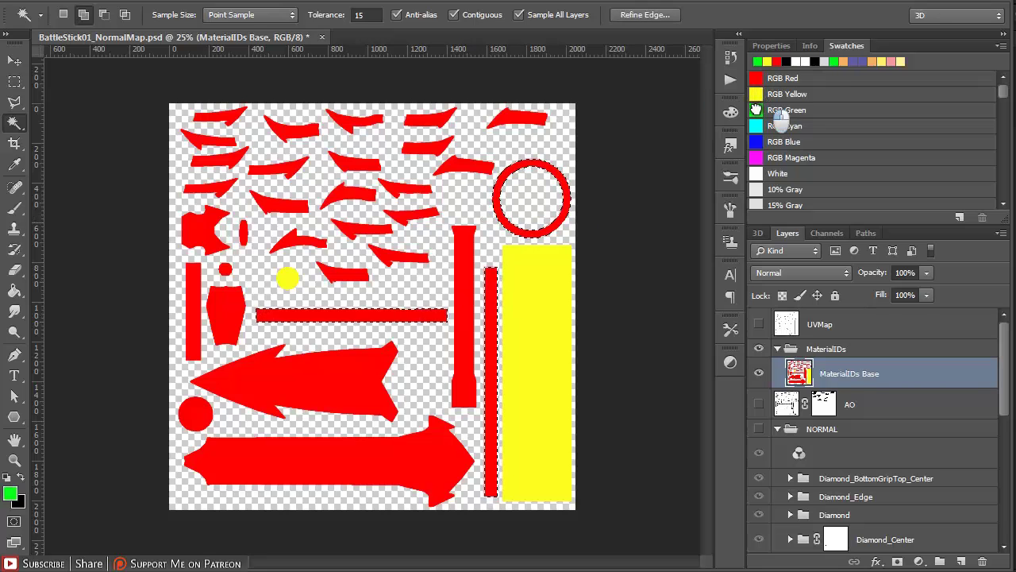
{"action": "key", "text": "alt+BackSpace"}
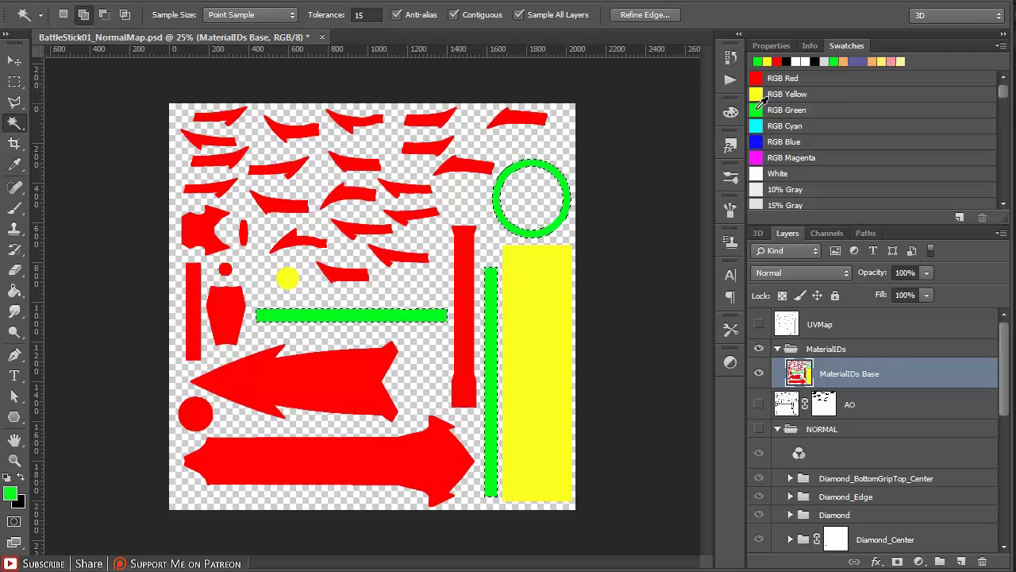
Check the cylinder island in 3ds Max, then fill the small oval islands cyan.
{"action": "key", "text": "alt+Tab"}
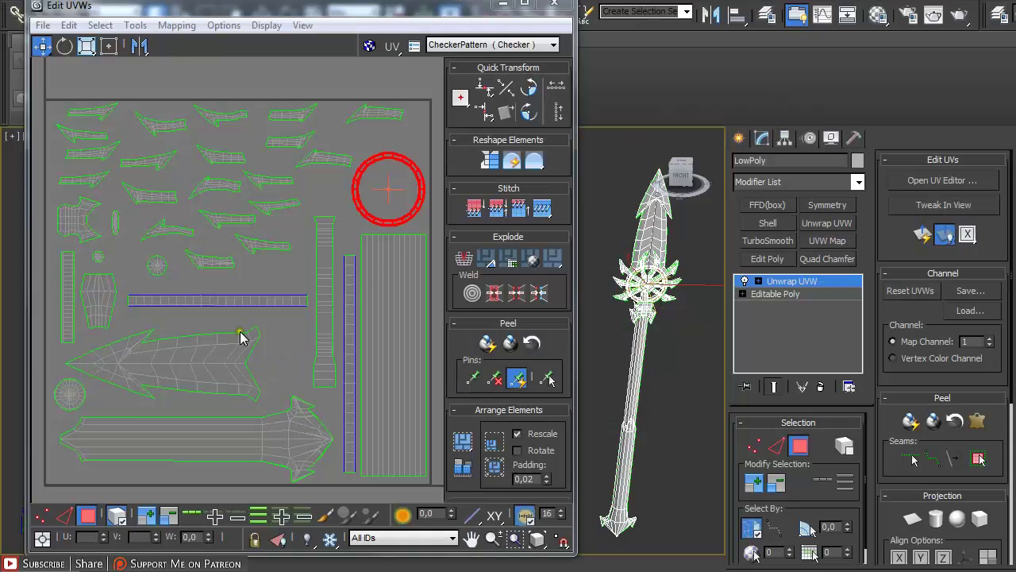
{"action": "left_click", "coordinate": [99, 294]}
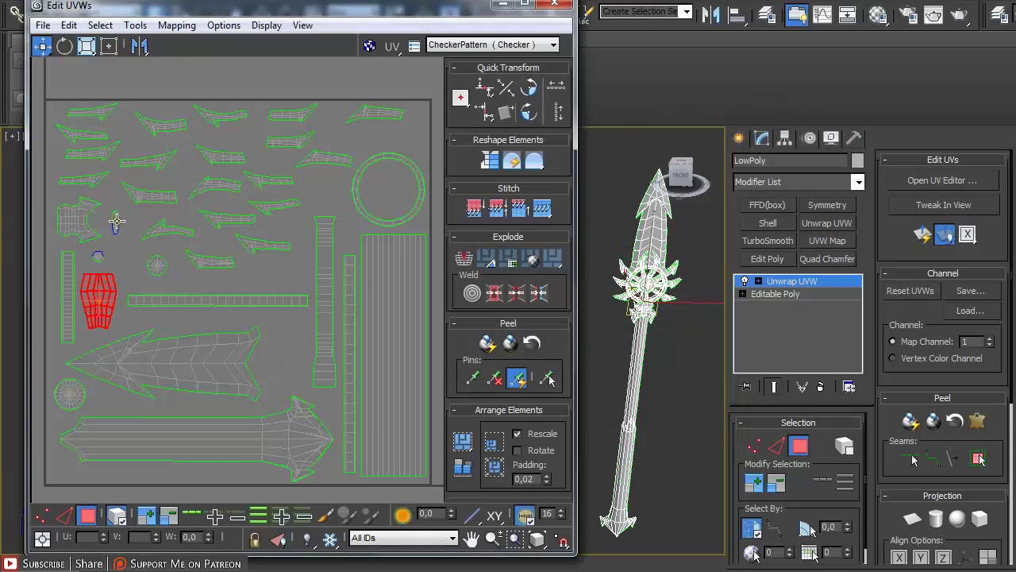
{"action": "key", "text": "alt+Tab"}
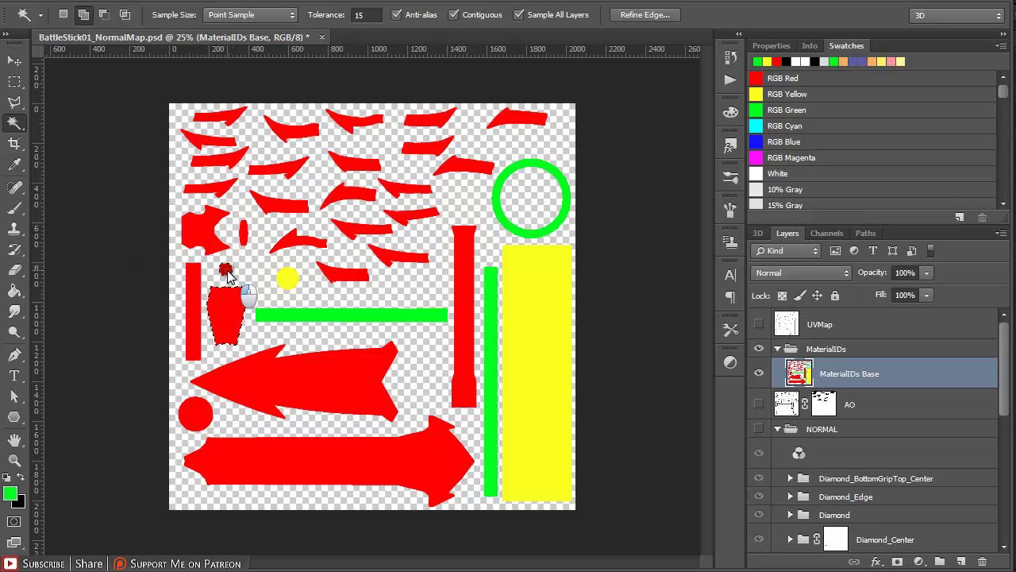
{"action": "left_click", "coordinate": [244, 232], "text": "shift"}
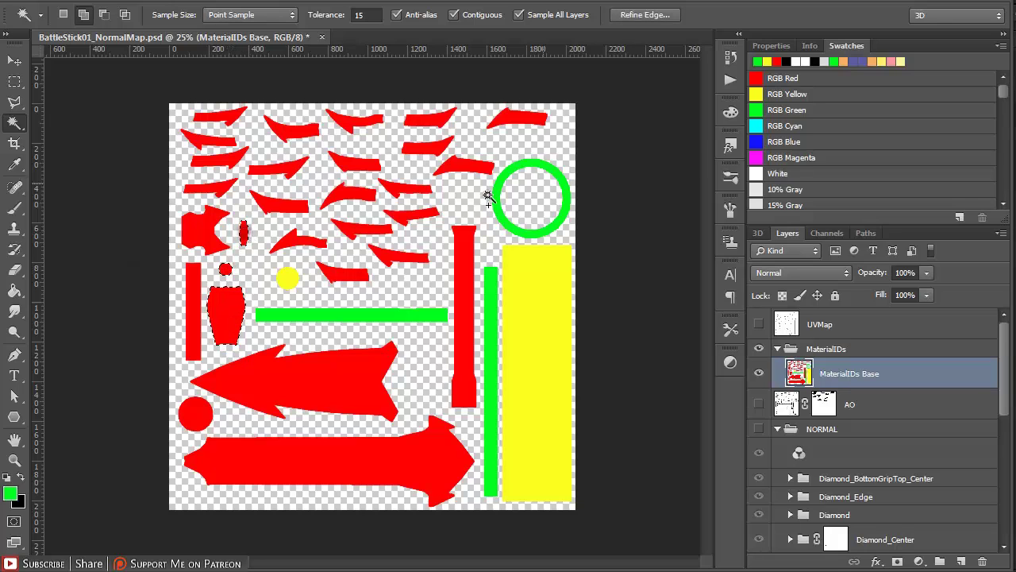
{"action": "left_click", "coordinate": [759, 125]}
{"action": "key", "text": "alt+BackSpace"}
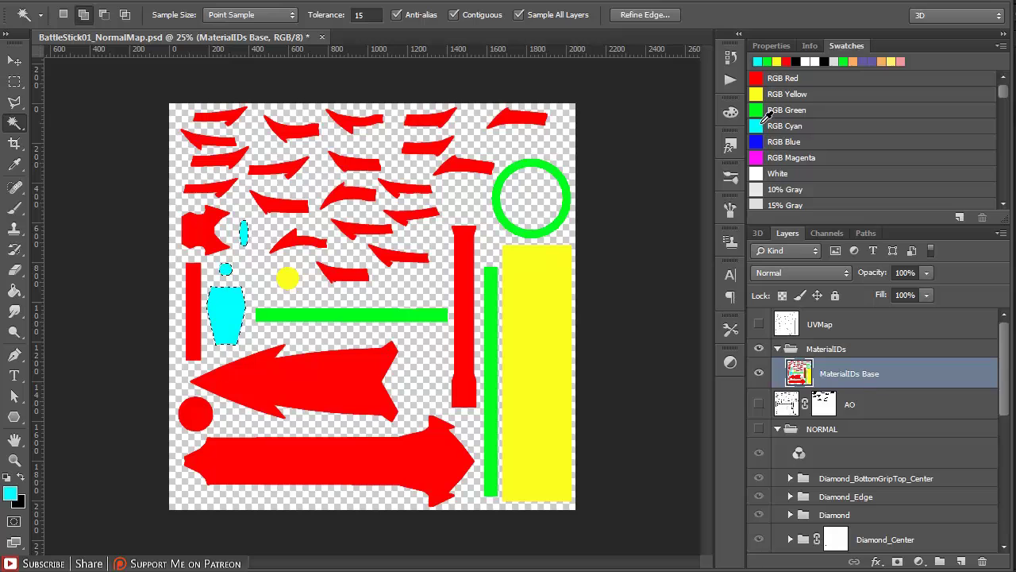
{"action": "key", "text": "ctrl+d"}
After checking islands in 3ds Max, fill the left blob and tall vertical bar magenta.
{"action": "key", "text": "alt+Tab"}
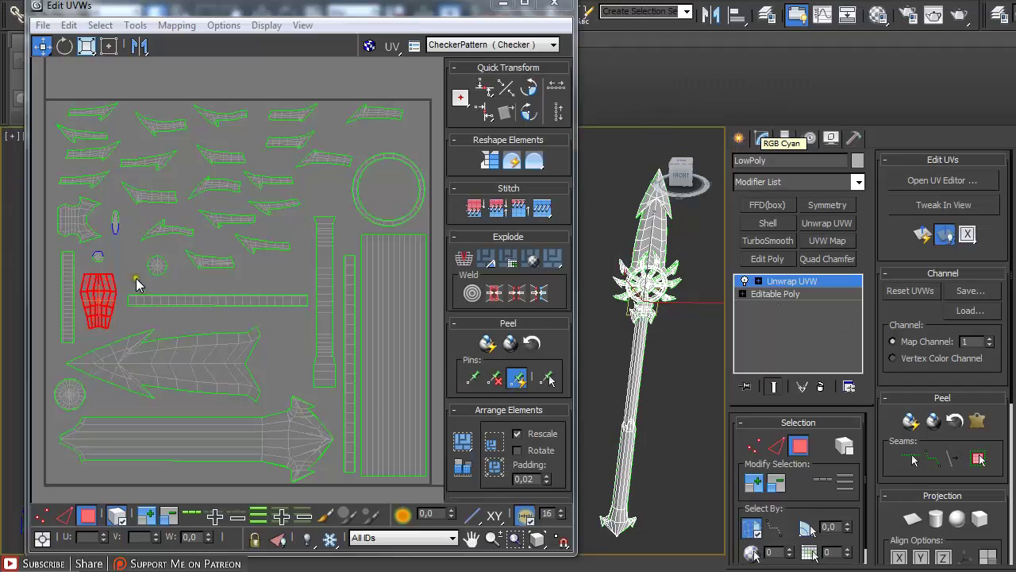
{"action": "left_click", "coordinate": [152, 303]}
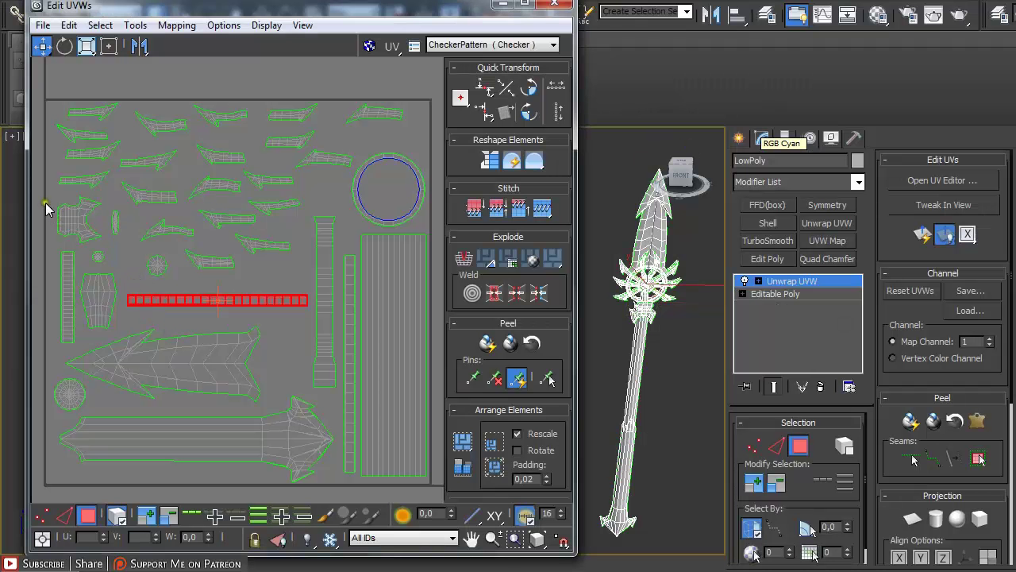
{"action": "left_click", "coordinate": [74, 227]}
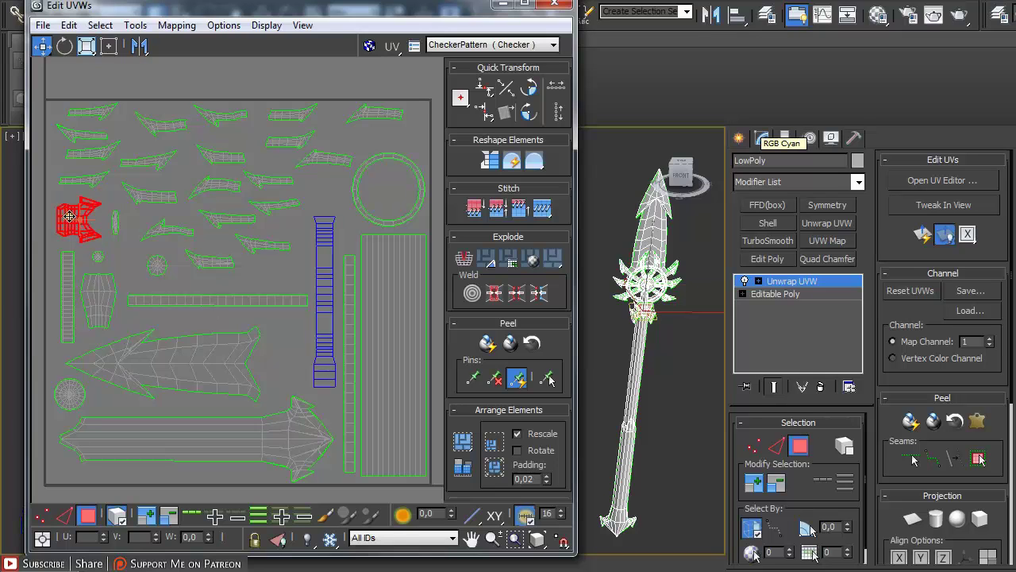
{"action": "key", "text": "alt+Tab"}
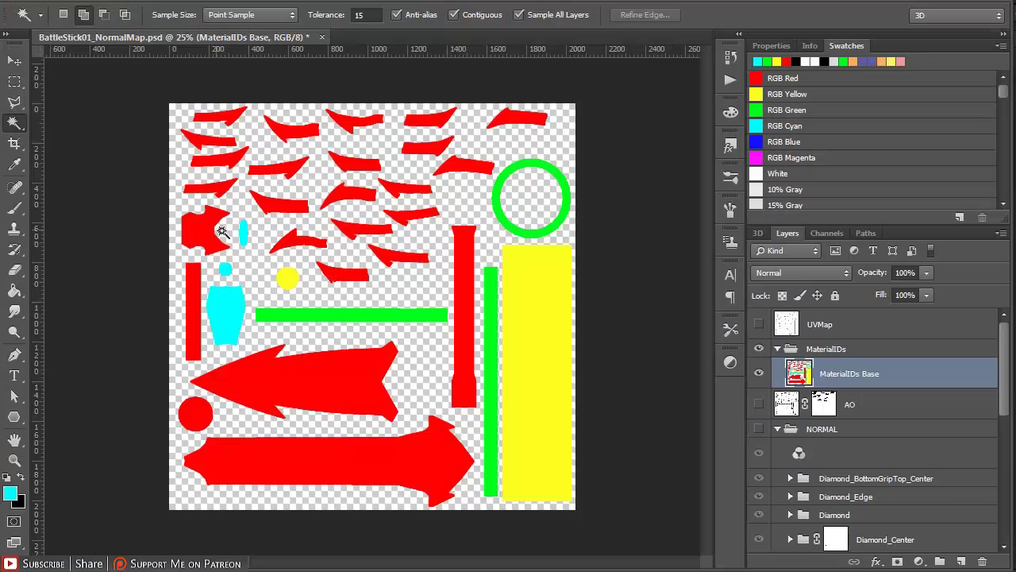
{"action": "left_click", "coordinate": [468, 273]}
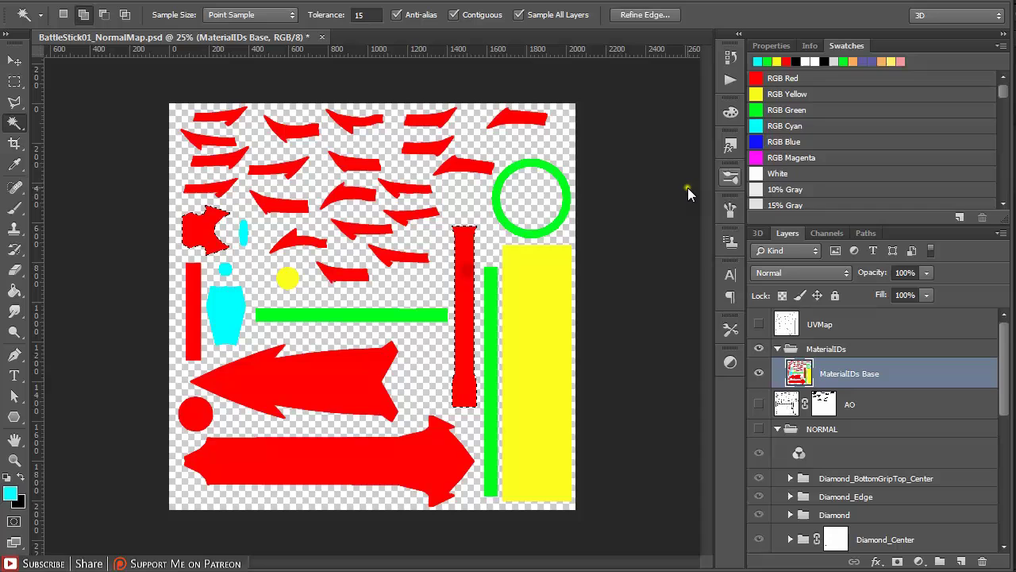
{"action": "left_click", "coordinate": [758, 157]}
{"action": "key", "text": "alt+BackSpace"}
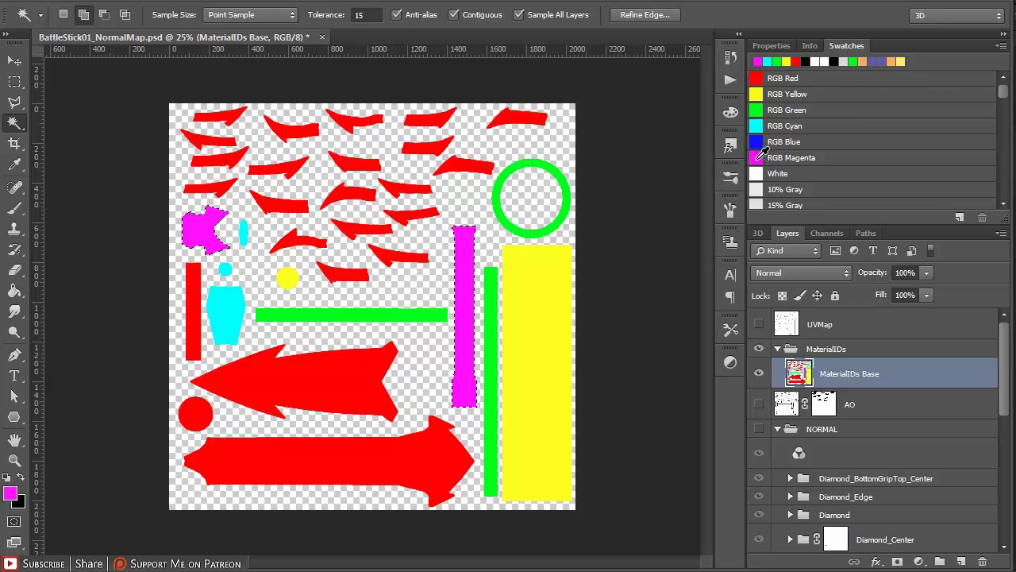
{"action": "key", "text": "ctrl+d"}
Identify the blade and small round islands in 3ds Max, then select the red vertical bar.
{"action": "key", "text": "alt+Tab"}
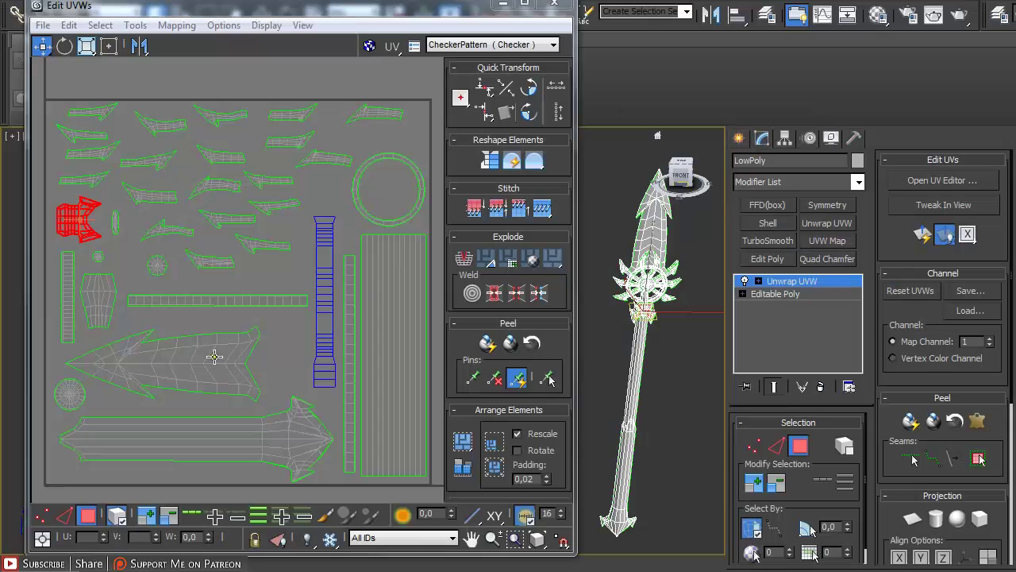
{"action": "left_click", "coordinate": [208, 432]}
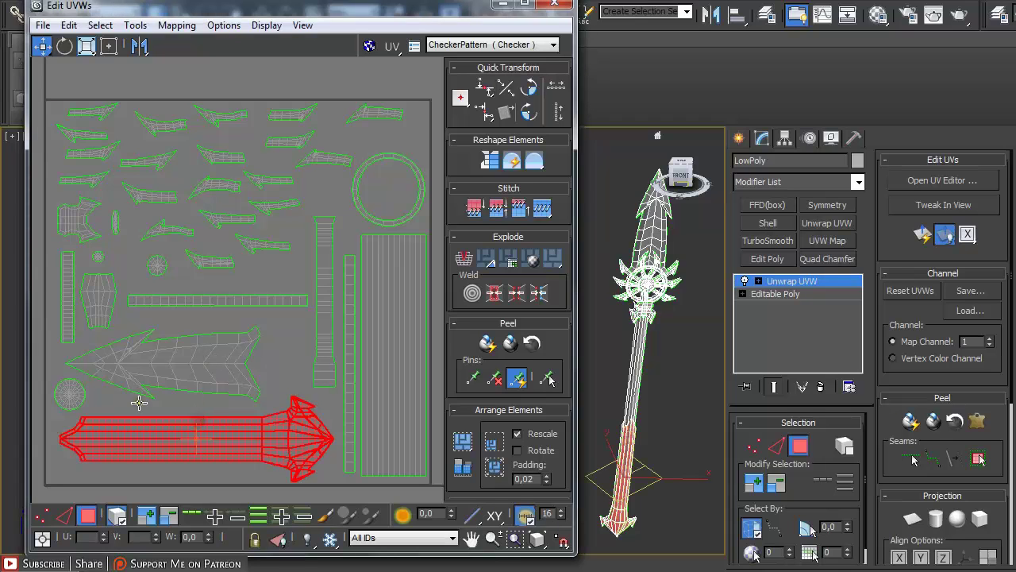
{"action": "left_click", "coordinate": [68, 394]}
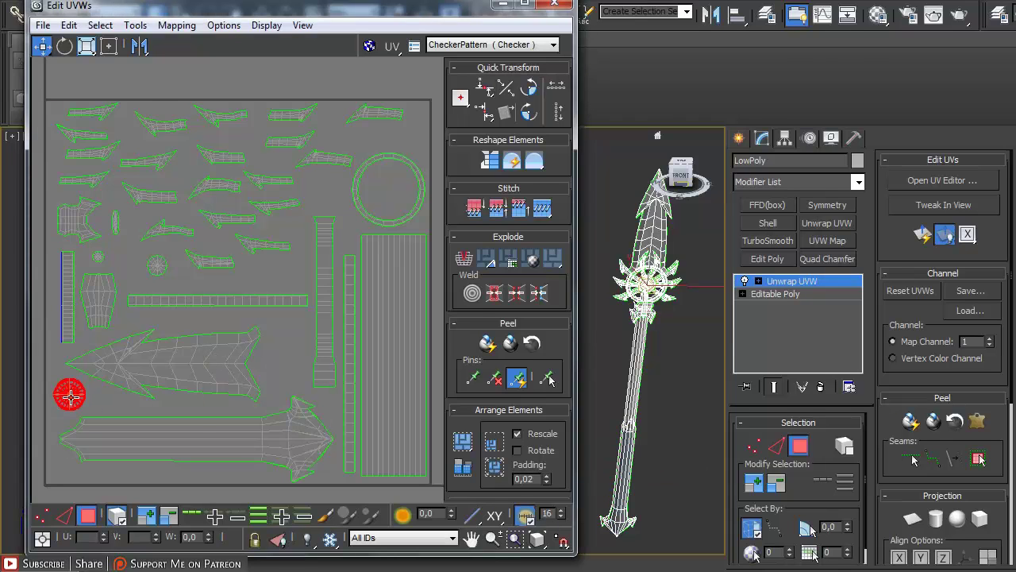
{"action": "key", "text": "alt+Tab"}
{"action": "left_click", "coordinate": [194, 311]}
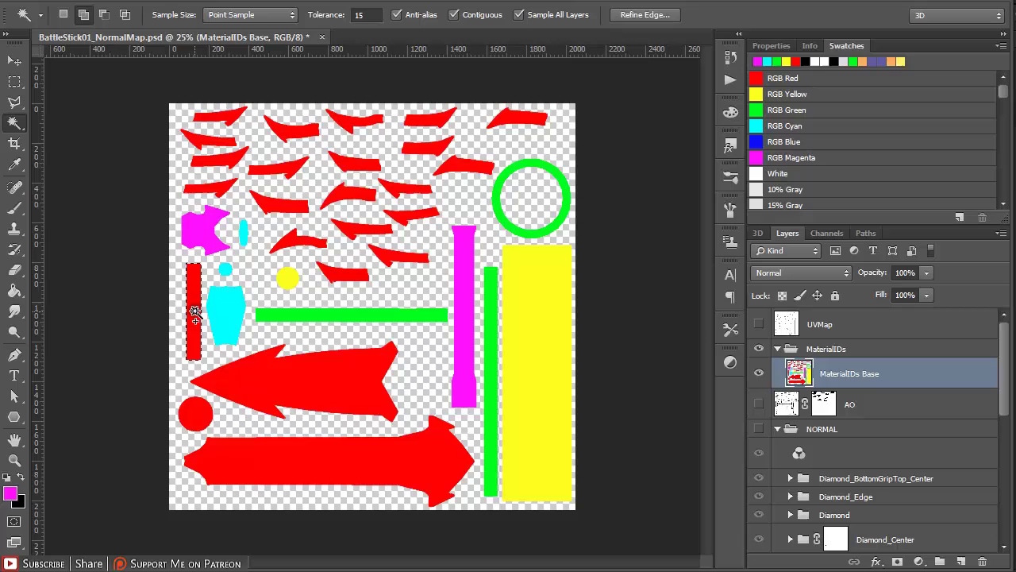
Fill the thin bar and red circle with Pastel Red.
{"action": "left_click", "coordinate": [194, 411]}
{"action": "scroll", "coordinate": [1005, 104], "scroll_direction": "down", "scroll_amount": 4}
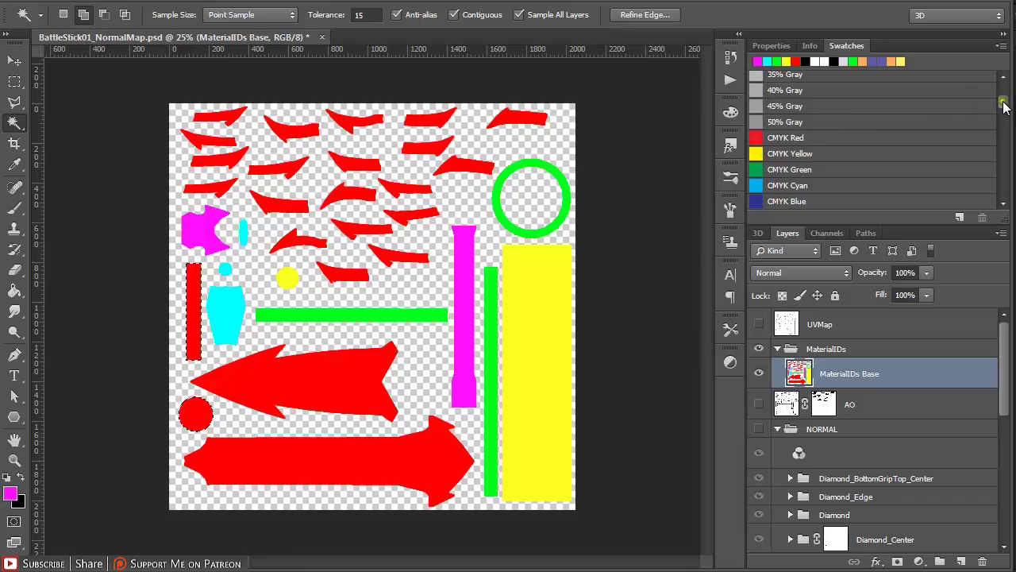
{"action": "left_click_drag", "start_coordinate": [1004, 104], "coordinate": [1005, 119]}
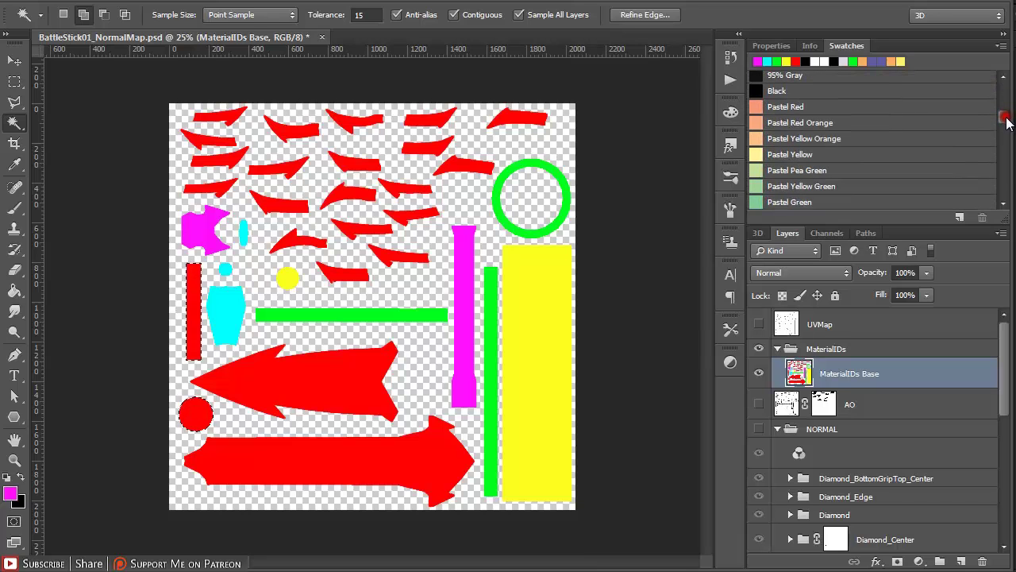
{"action": "left_click", "coordinate": [756, 106]}
{"action": "key", "text": "alt+BackSpace"}
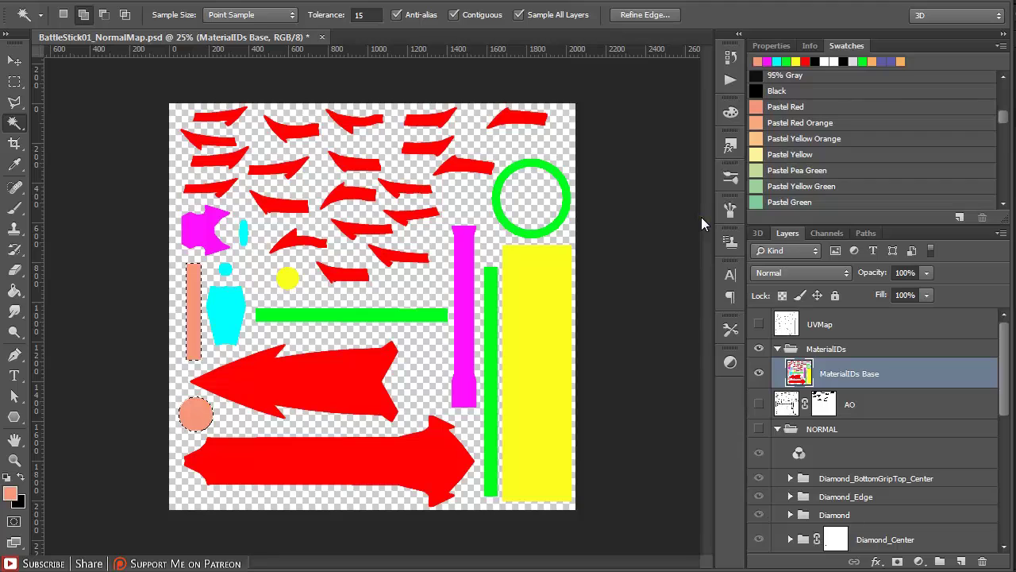
{"action": "key", "text": "ctrl+d"}
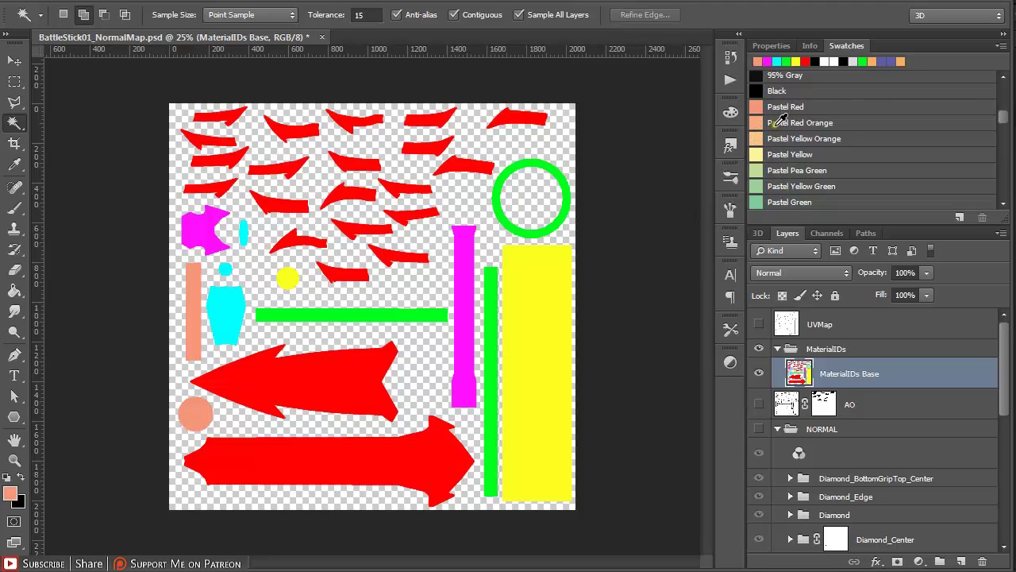
Fill the upper big arrow with Pastel Yellow Green.
{"action": "left_click", "coordinate": [355, 389]}
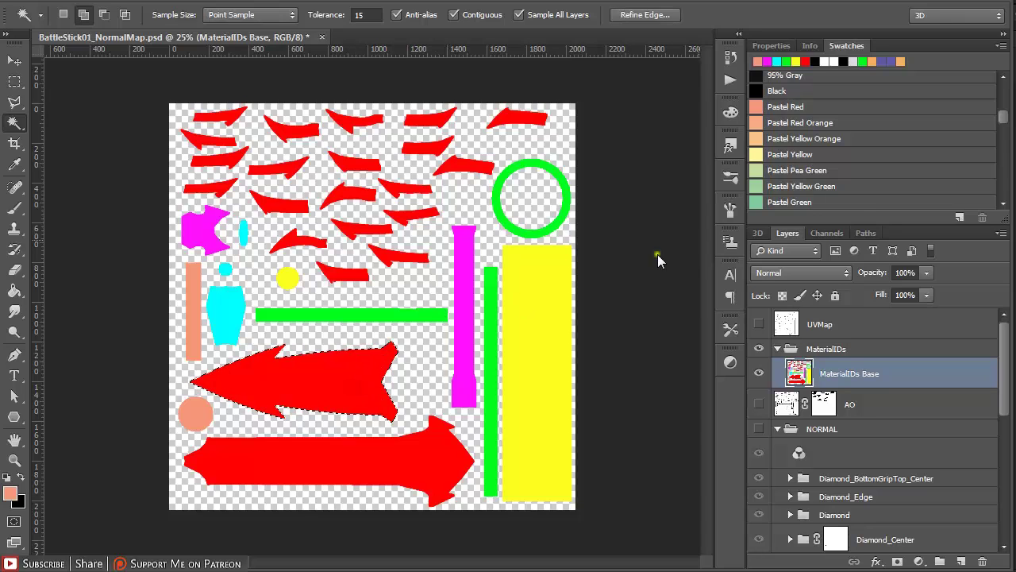
{"action": "left_click", "coordinate": [763, 184]}
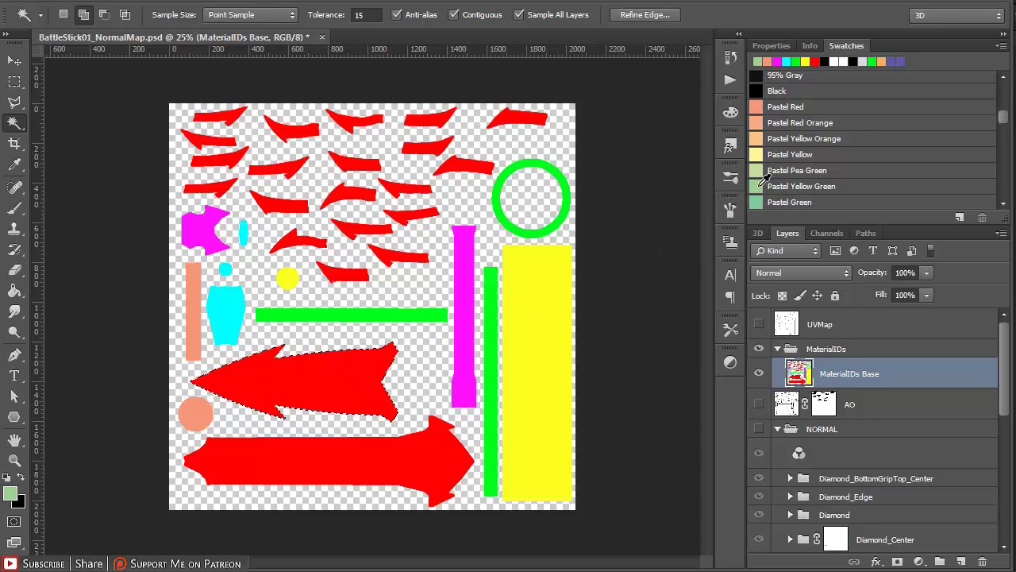
{"action": "key", "text": "alt+BackSpace"}
{"action": "left_click", "coordinate": [1003, 204]}
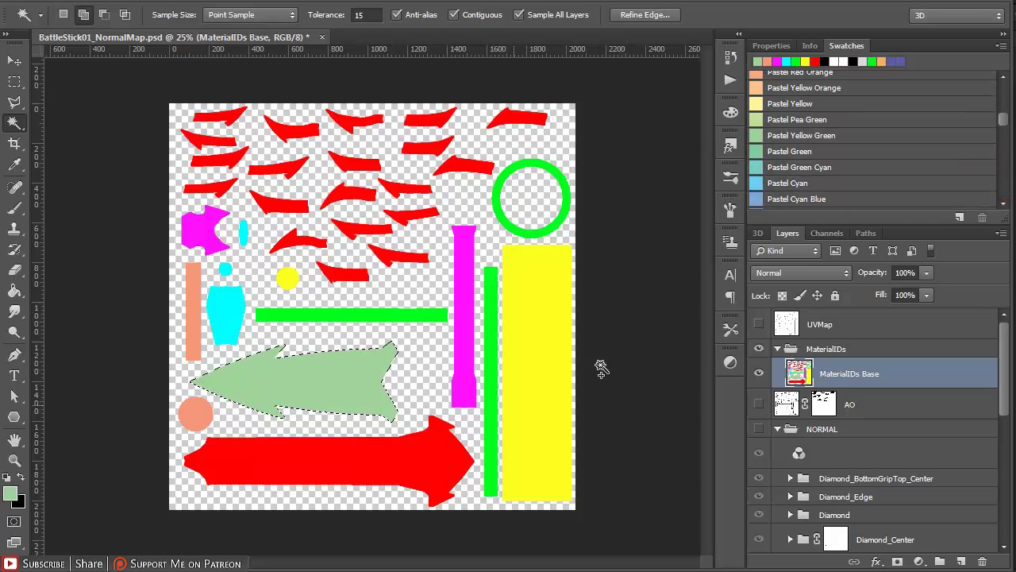
{"action": "key", "text": "ctrl+d"}
Fill the lower big arrow with Pastel Cyan.
{"action": "left_click", "coordinate": [392, 451]}
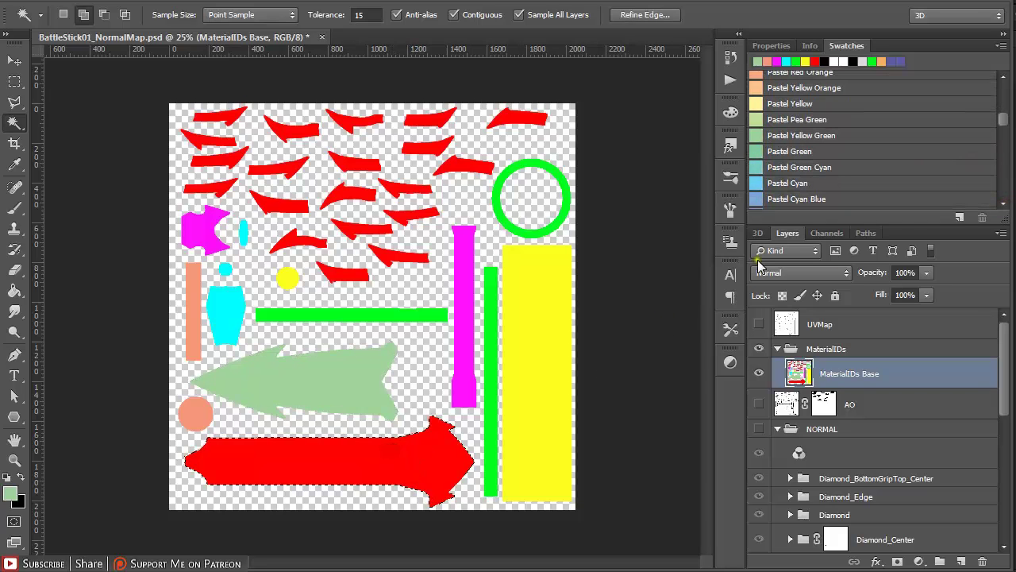
{"action": "left_click", "coordinate": [1004, 204]}
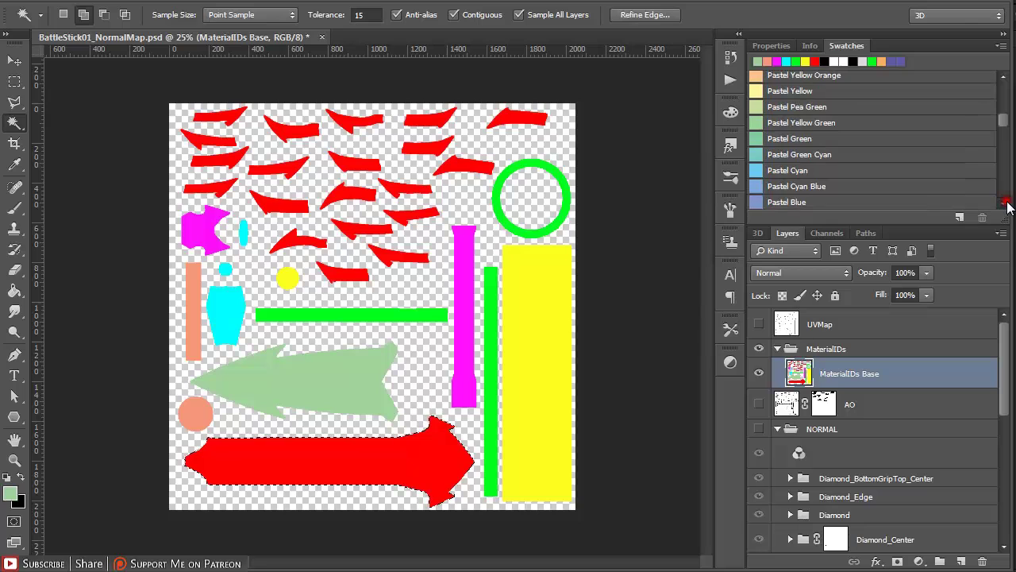
{"action": "left_click", "coordinate": [762, 170]}
{"action": "key", "text": "alt+BackSpace"}
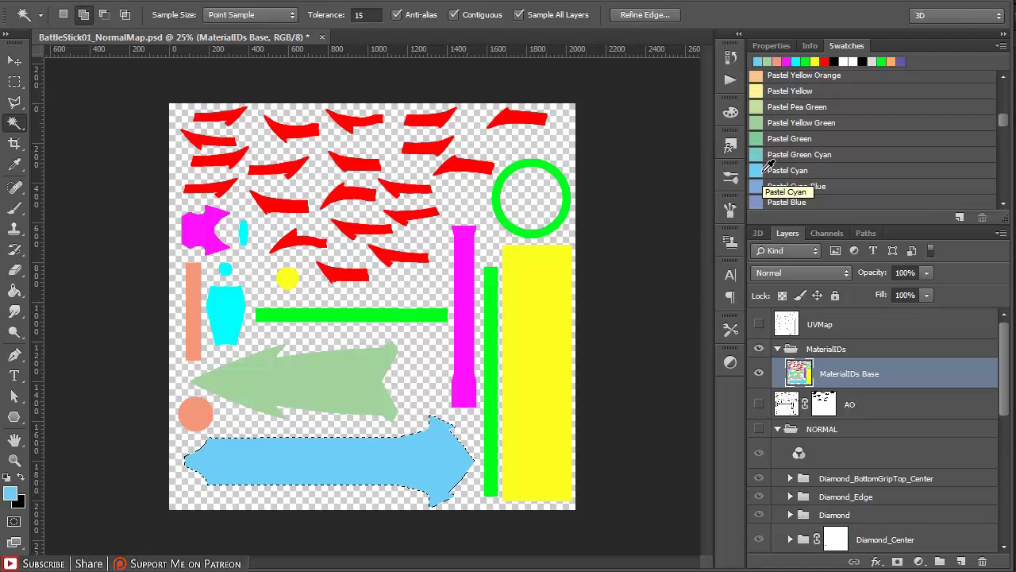
{"action": "key", "text": "ctrl+d"}
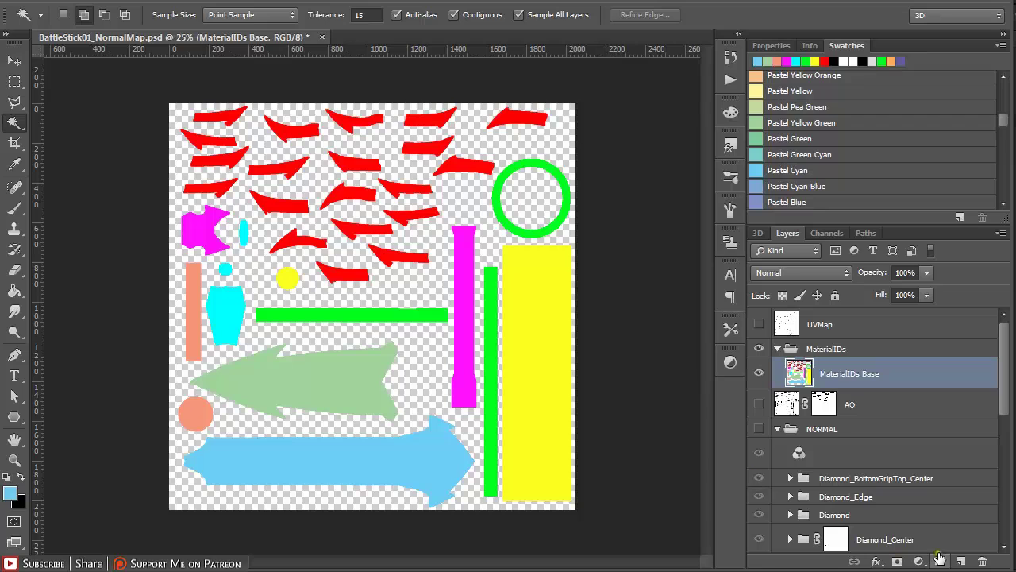
Add a new empty layer named Diamond in MaterialIDs.
{"action": "left_click", "coordinate": [961, 562]}
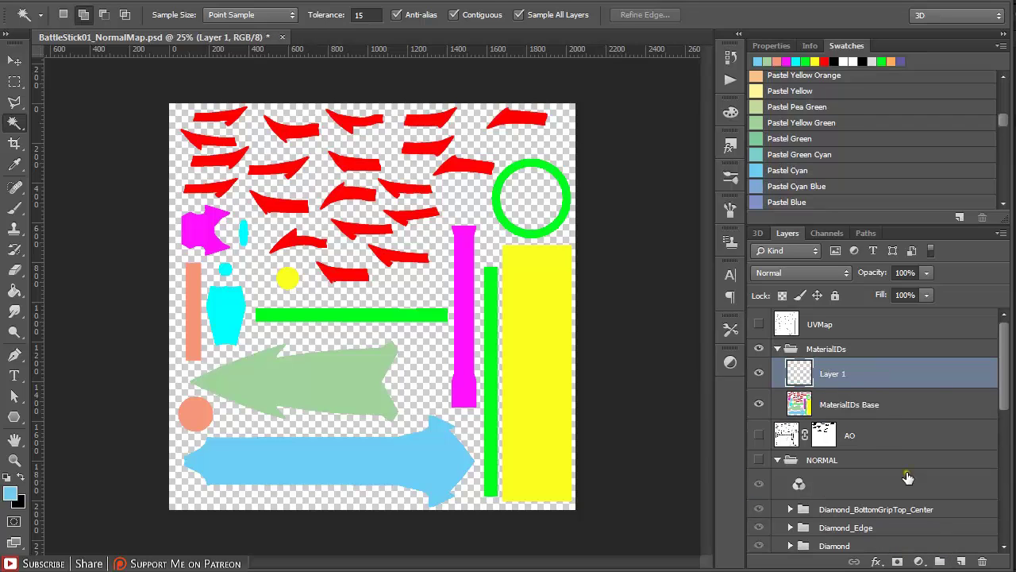
{"action": "double_click", "coordinate": [832, 375]}
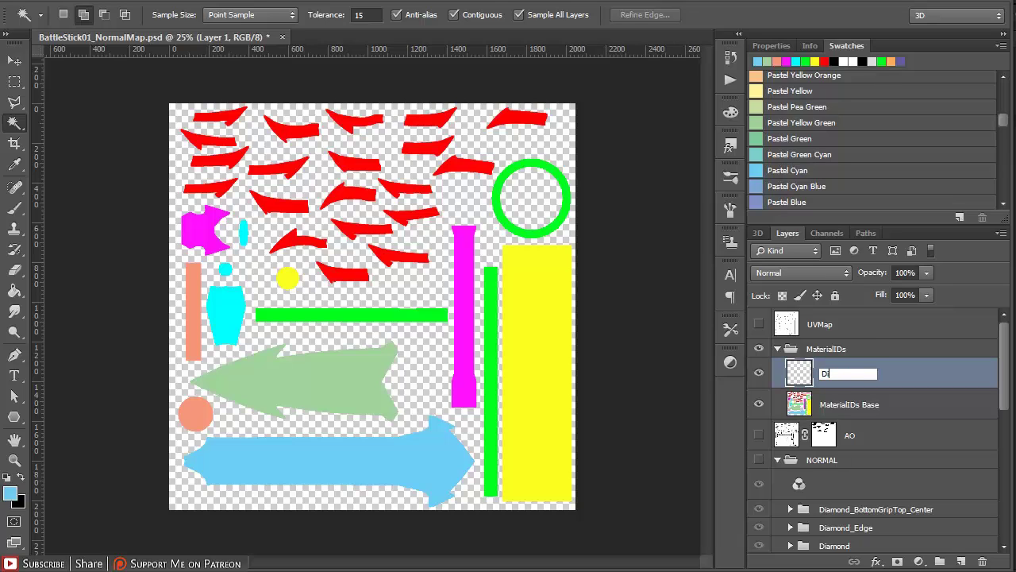
{"action": "key", "text": "Return"}
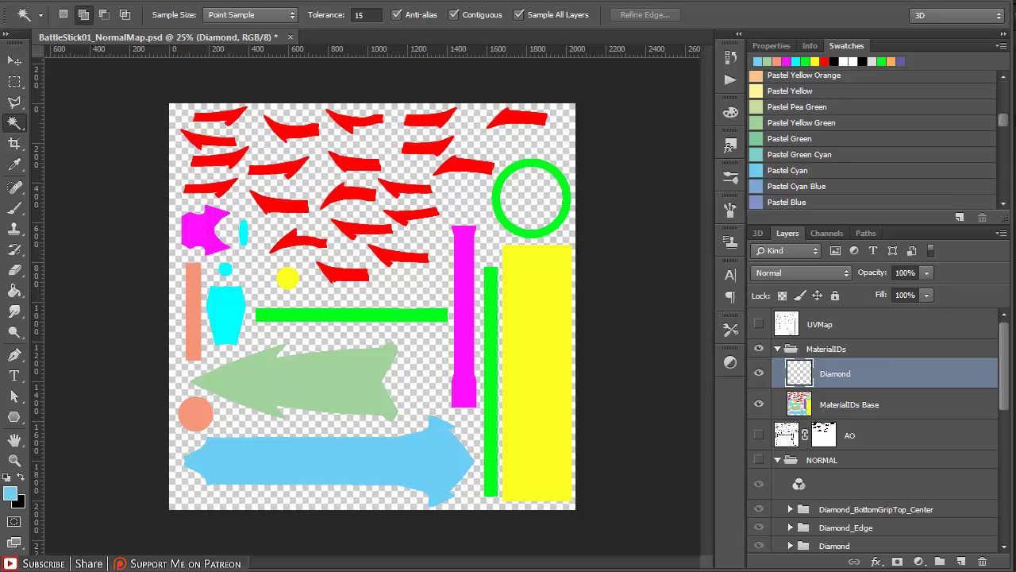
Add another layer below Diamond and name it Metal.
{"action": "left_click", "coordinate": [961, 562]}
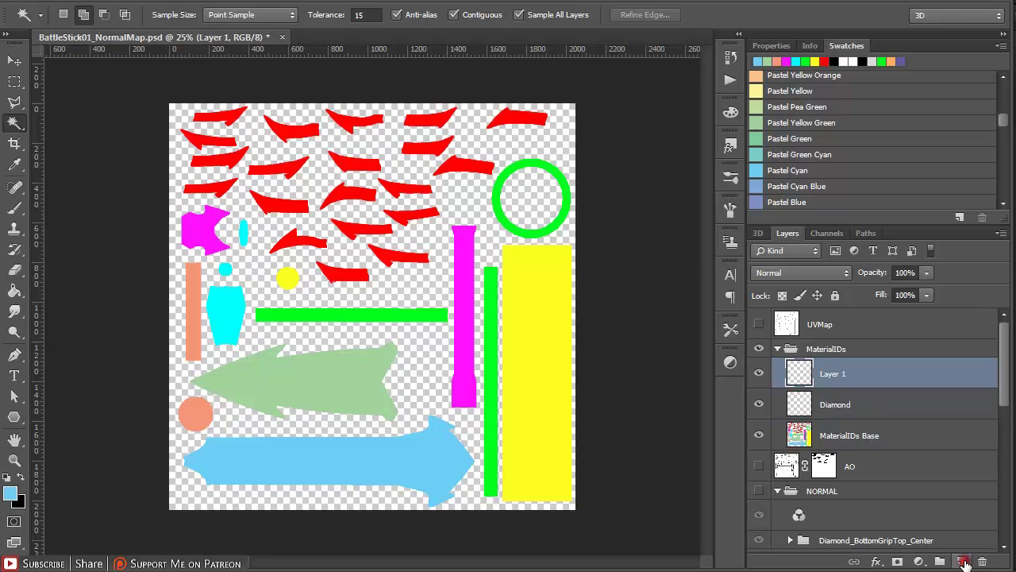
{"action": "left_click_drag", "start_coordinate": [826, 377], "coordinate": [830, 419]}
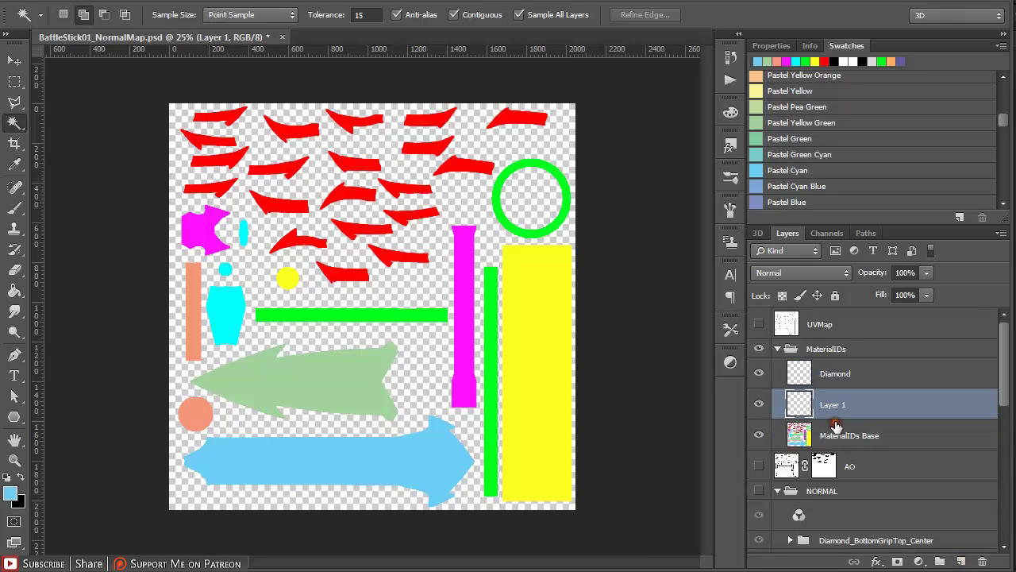
{"action": "double_click", "coordinate": [838, 404]}
{"action": "type", "text": "Me"}
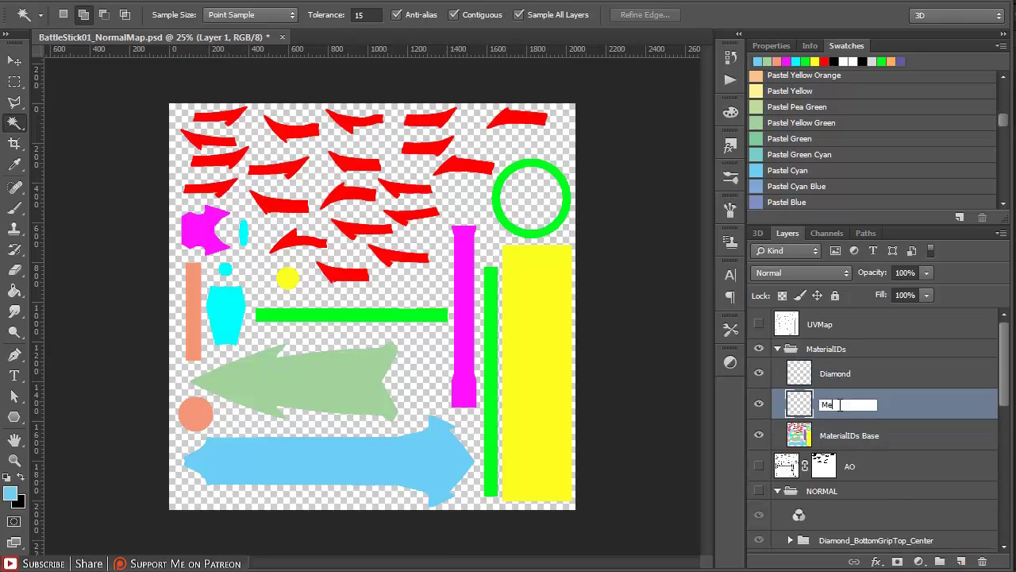
{"action": "type", "text": "tal"}
{"action": "key", "text": "Return"}
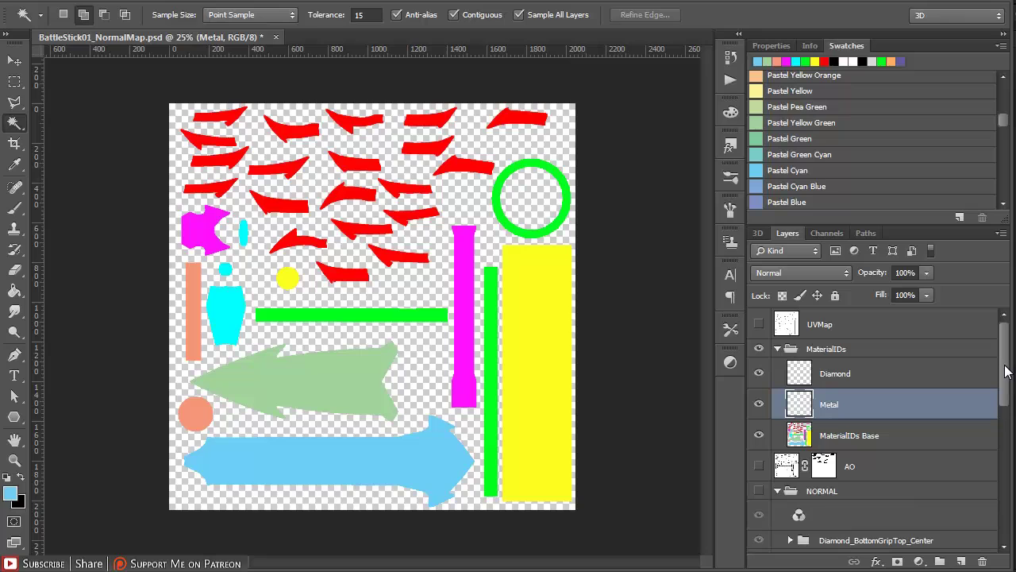
Enlarge the Layers list and load the Metal_GripEmblem layer's three arrow shapes as a selection.
{"action": "left_click_drag", "start_coordinate": [934, 229], "coordinate": [921, 161]}
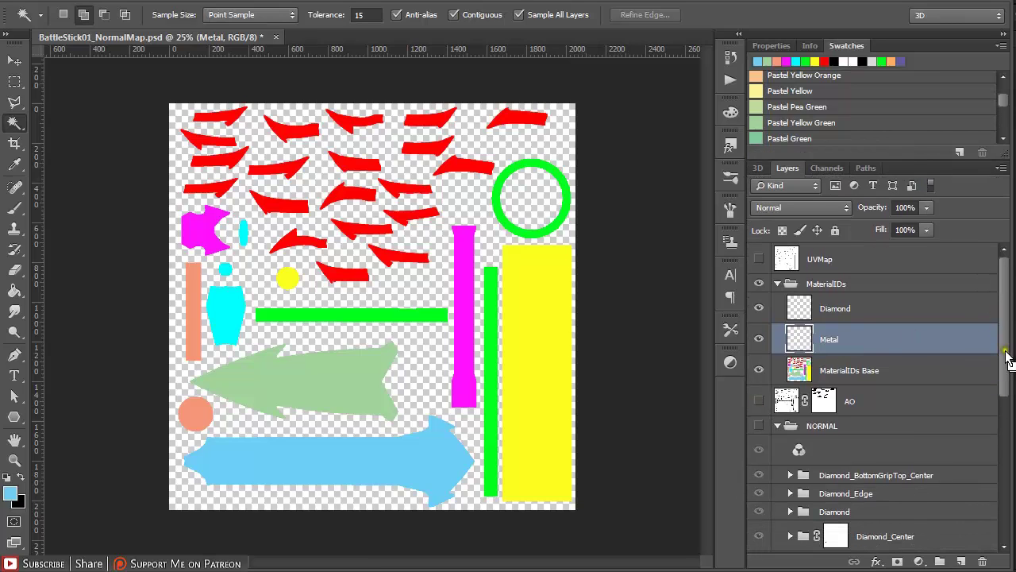
{"action": "left_click_drag", "start_coordinate": [1005, 333], "coordinate": [1007, 413]}
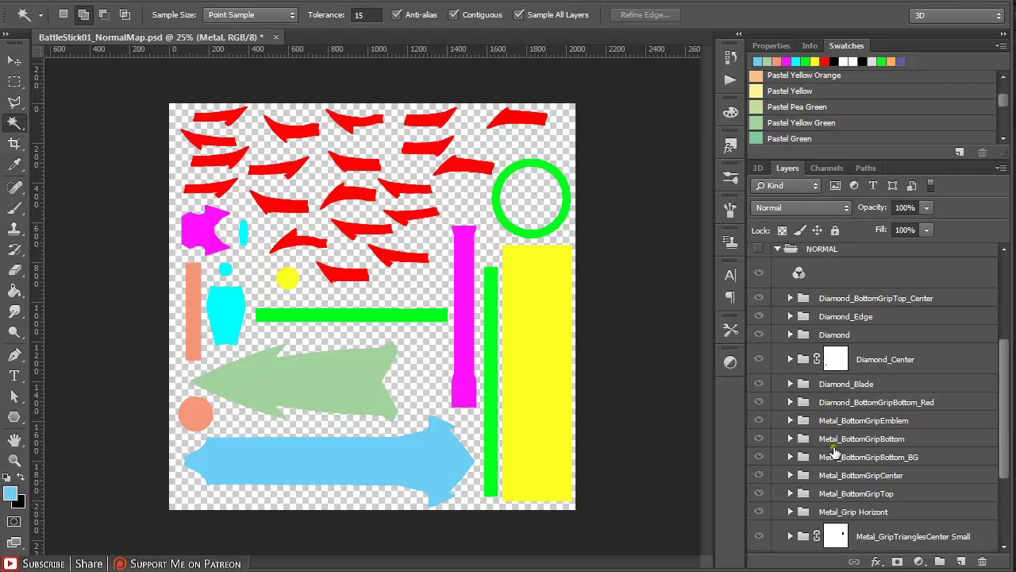
{"action": "scroll", "coordinate": [995, 386], "scroll_direction": "down", "scroll_amount": 3}
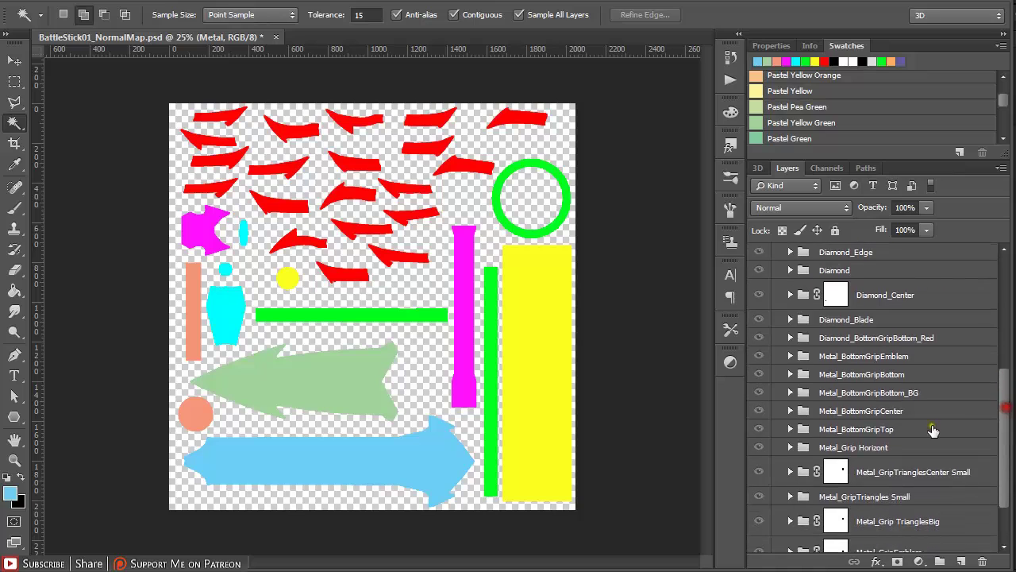
{"action": "left_click_drag", "start_coordinate": [1009, 398], "coordinate": [1006, 437]}
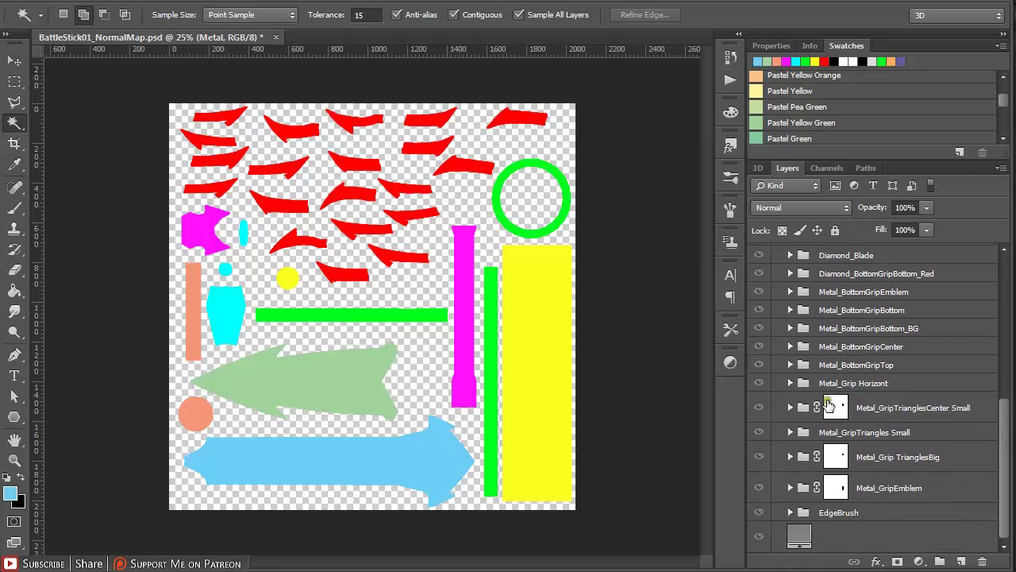
{"action": "left_click_drag", "start_coordinate": [1002, 439], "coordinate": [999, 384]}
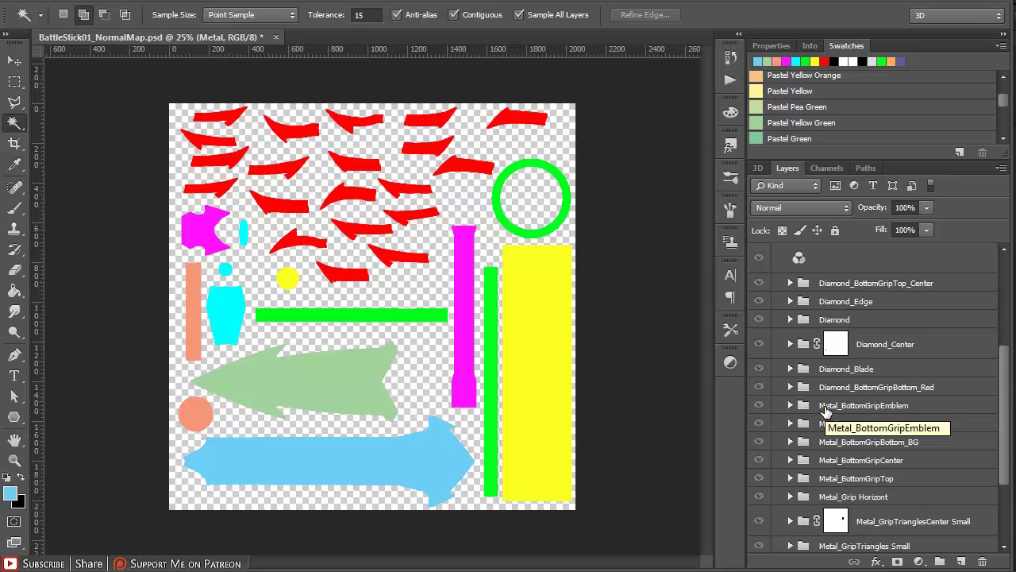
{"action": "left_click_drag", "start_coordinate": [1005, 406], "coordinate": [1005, 357]}
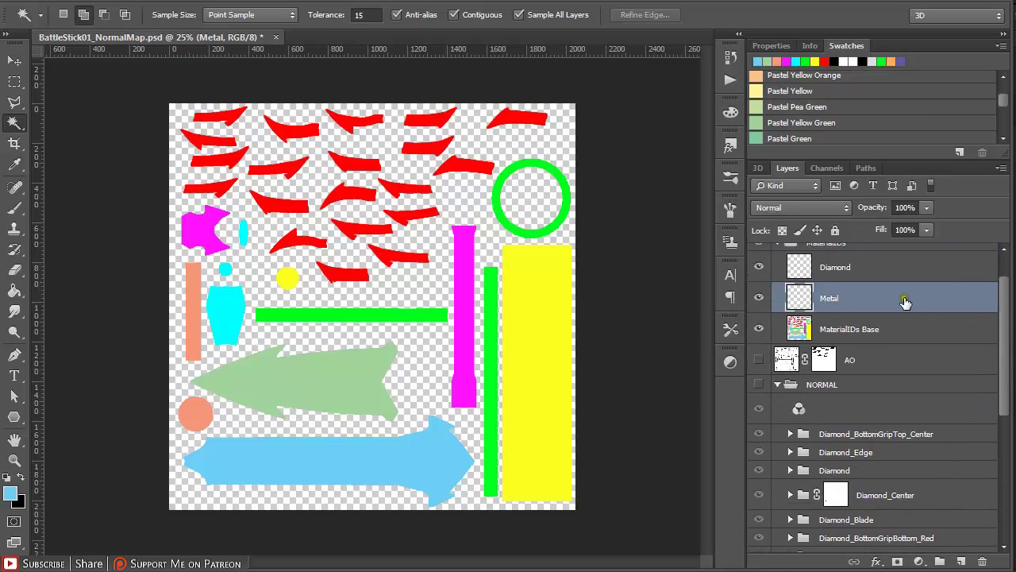
{"action": "left_click_drag", "start_coordinate": [1004, 337], "coordinate": [1001, 465]}
{"action": "left_click", "coordinate": [791, 487]}
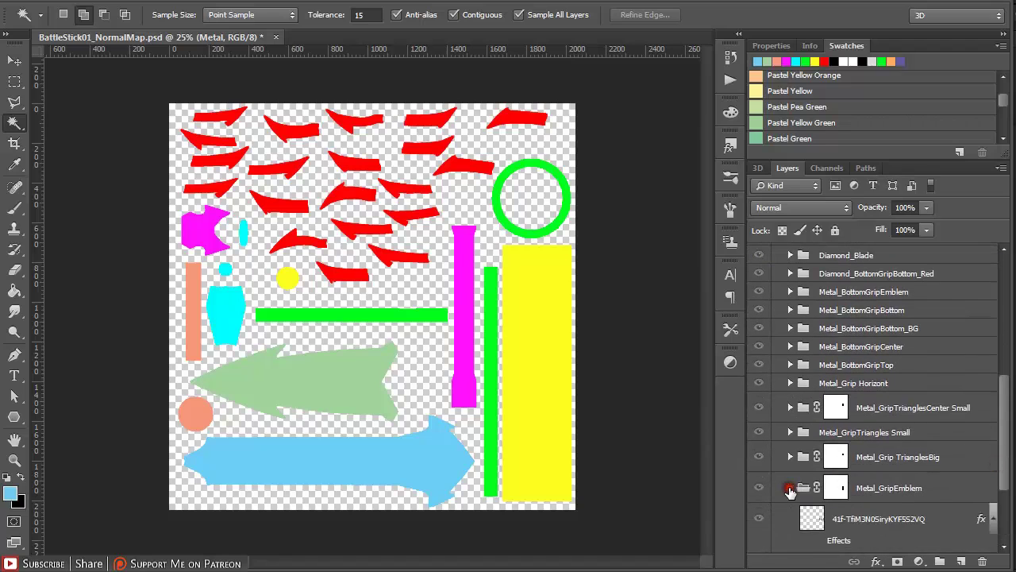
{"action": "scroll", "coordinate": [1004, 404], "scroll_direction": "down", "scroll_amount": 3}
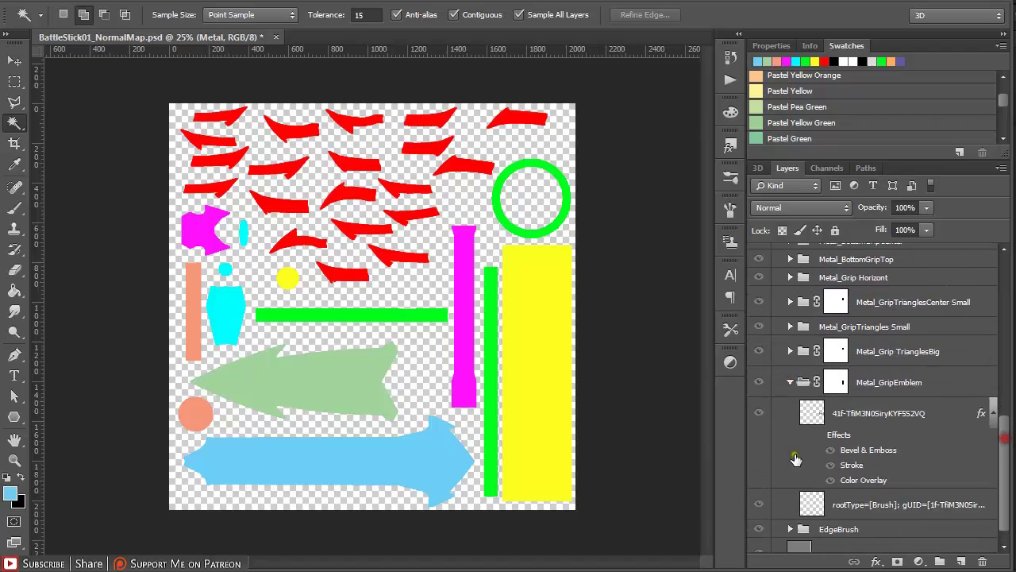
{"action": "left_click", "coordinate": [813, 412], "text": "ctrl"}
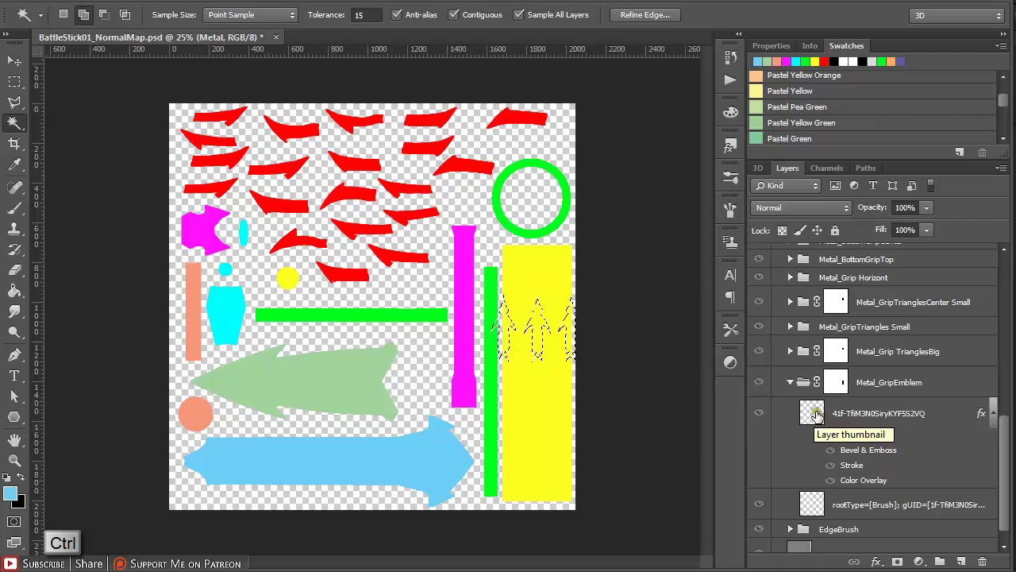
Fill the three grip emblem arrows with dark green from the Swatches panel, then deselect.
{"action": "scroll", "coordinate": [1000, 438], "scroll_direction": "up", "scroll_amount": 1}
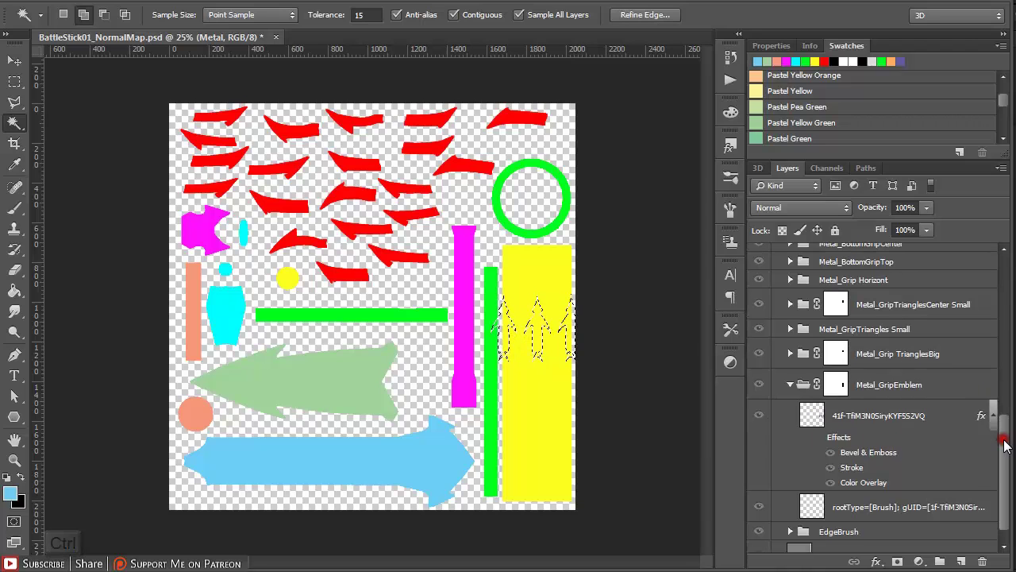
{"action": "left_click", "coordinate": [1004, 137]}
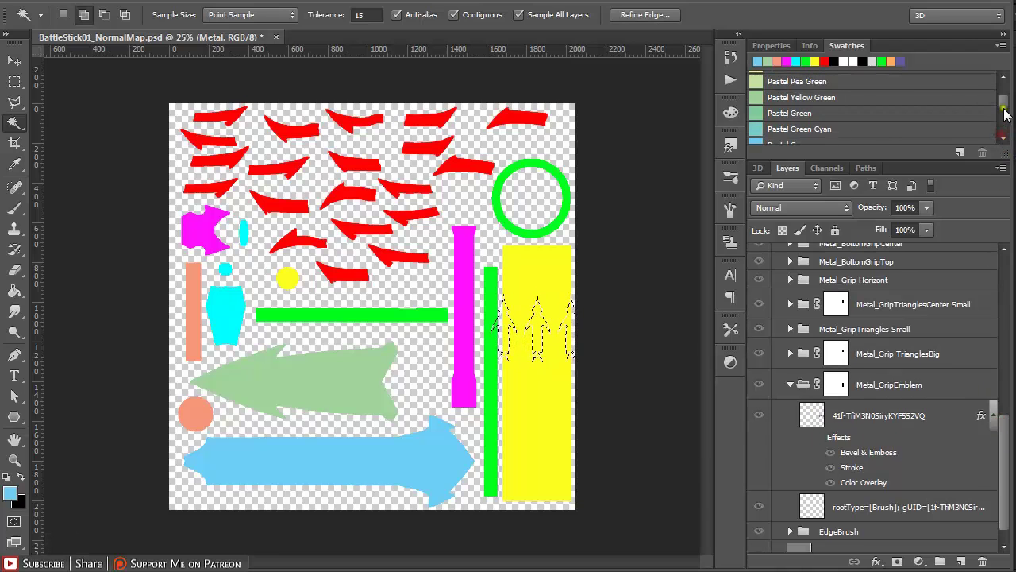
{"action": "mouse_move", "coordinate": [1003, 110]}
{"action": "left_mouse_down"}
{"action": "mouse_move", "coordinate": [1001, 100]}
{"action": "mouse_move", "coordinate": [1008, 117]}
{"action": "left_mouse_up"}
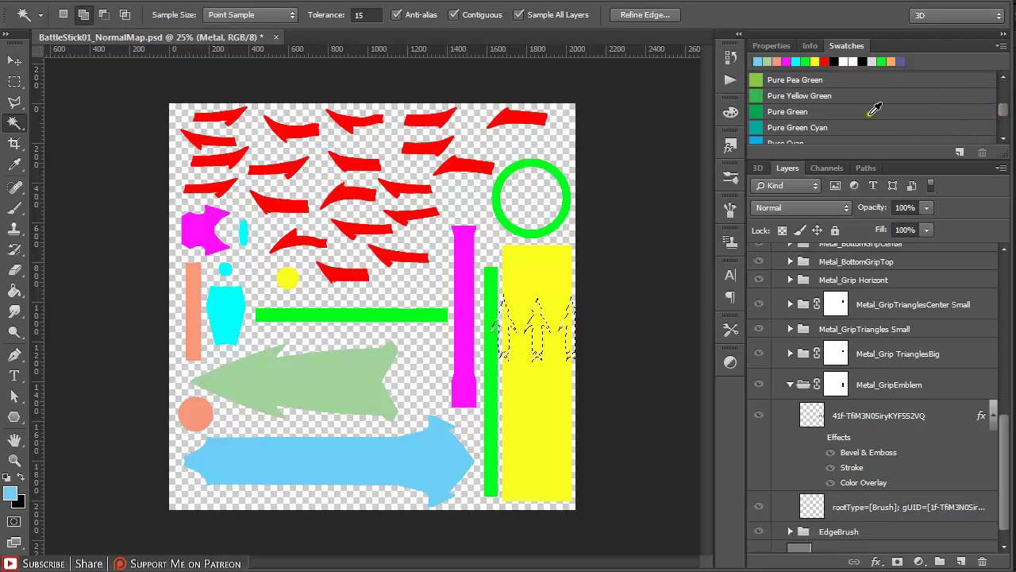
{"action": "left_click", "coordinate": [757, 111]}
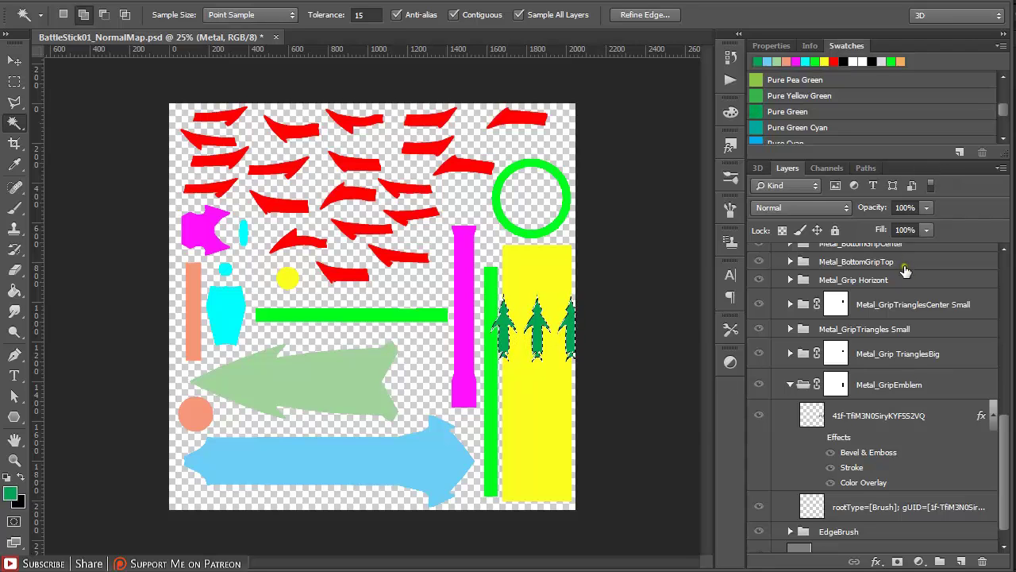
{"action": "key", "text": "ctrl+d"}
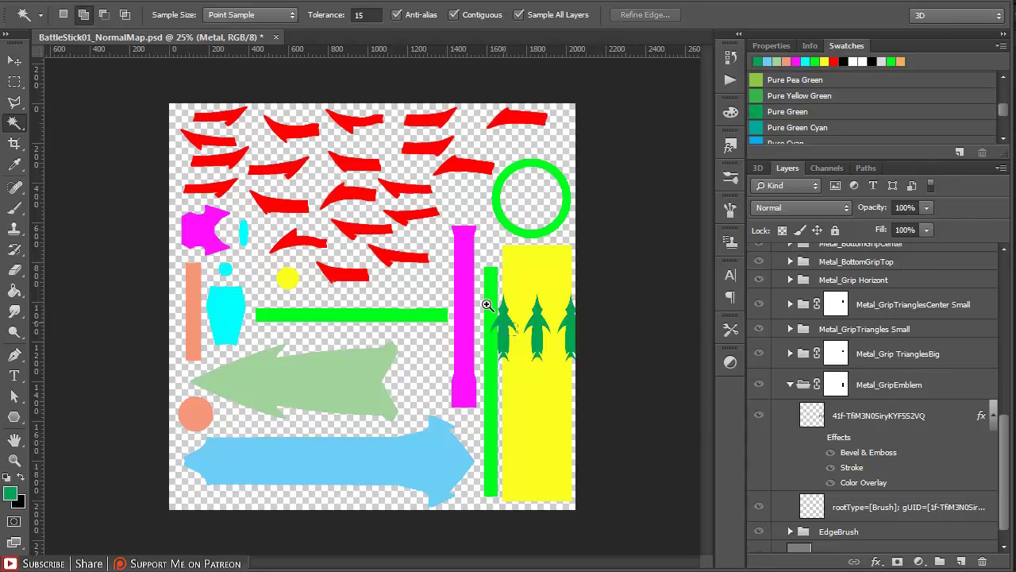
{"action": "left_click_drag", "start_coordinate": [486, 304], "coordinate": [561, 381]}
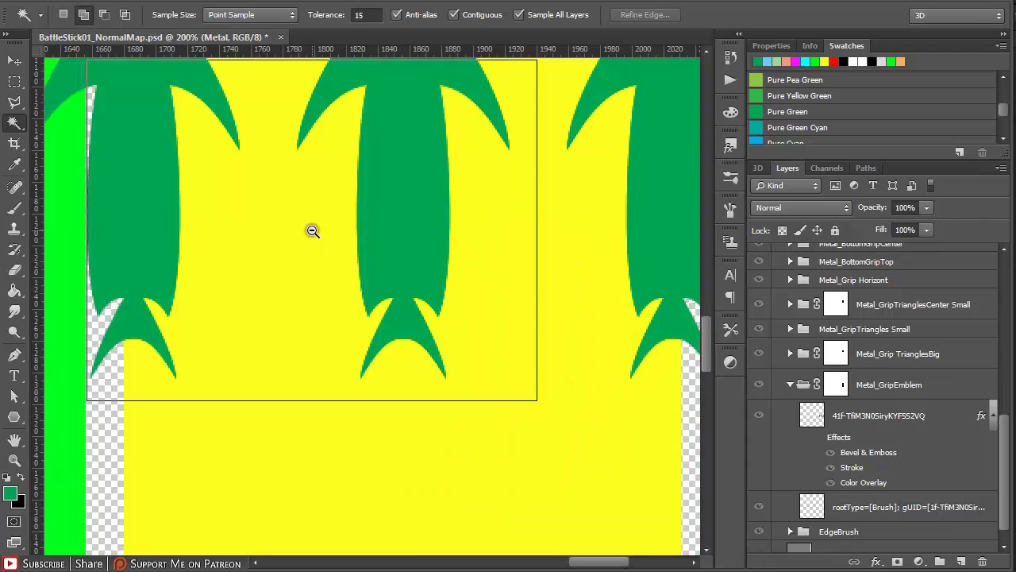
With Metal hidden, magic-wand the bright green stripe on MaterialIDs Base, then reactivate Metal.
{"action": "left_click", "coordinate": [313, 230], "text": "alt"}
{"action": "left_click_drag", "start_coordinate": [239, 200], "coordinate": [333, 306]}
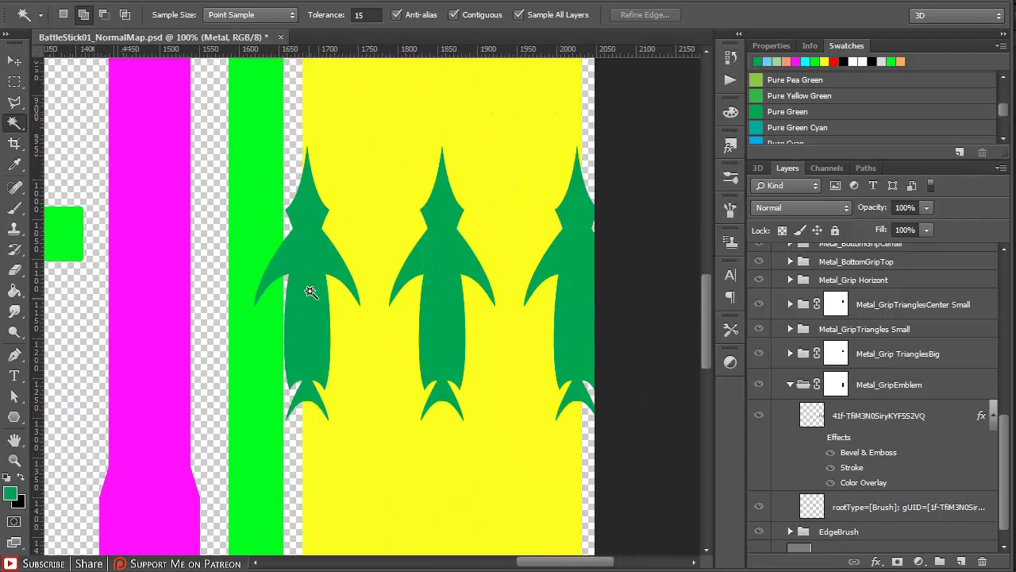
{"action": "left_click_drag", "start_coordinate": [1009, 451], "coordinate": [930, 313]}
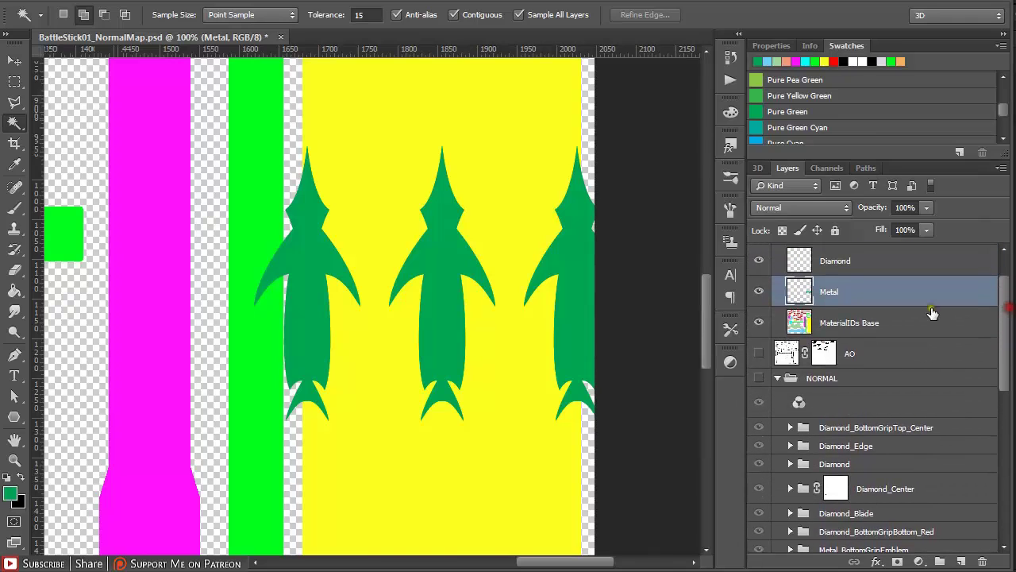
{"action": "left_click", "coordinate": [759, 293]}
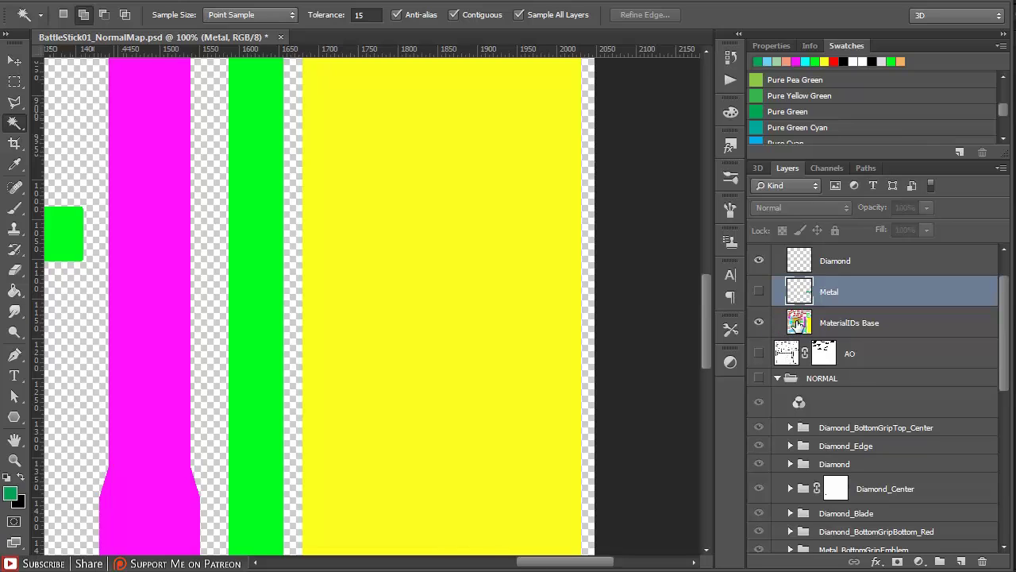
{"action": "left_click", "coordinate": [859, 332]}
{"action": "left_click", "coordinate": [263, 264]}
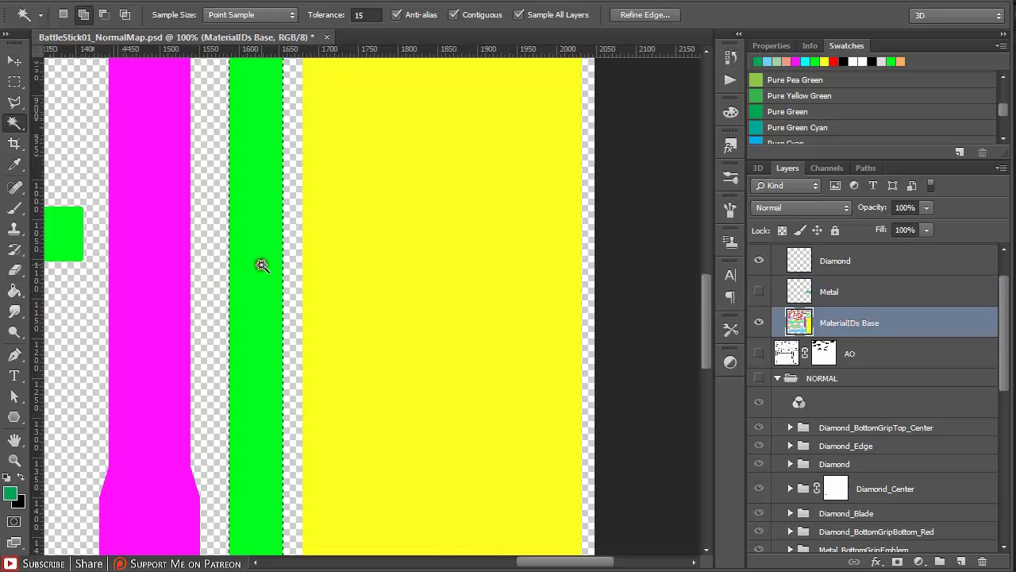
{"action": "left_click", "coordinate": [759, 293]}
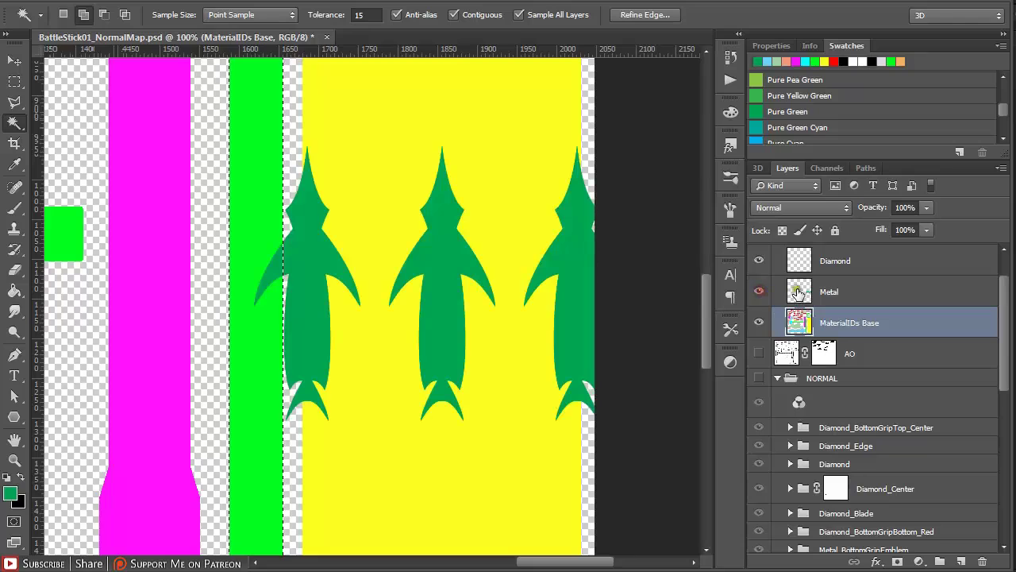
{"action": "left_click", "coordinate": [799, 293]}
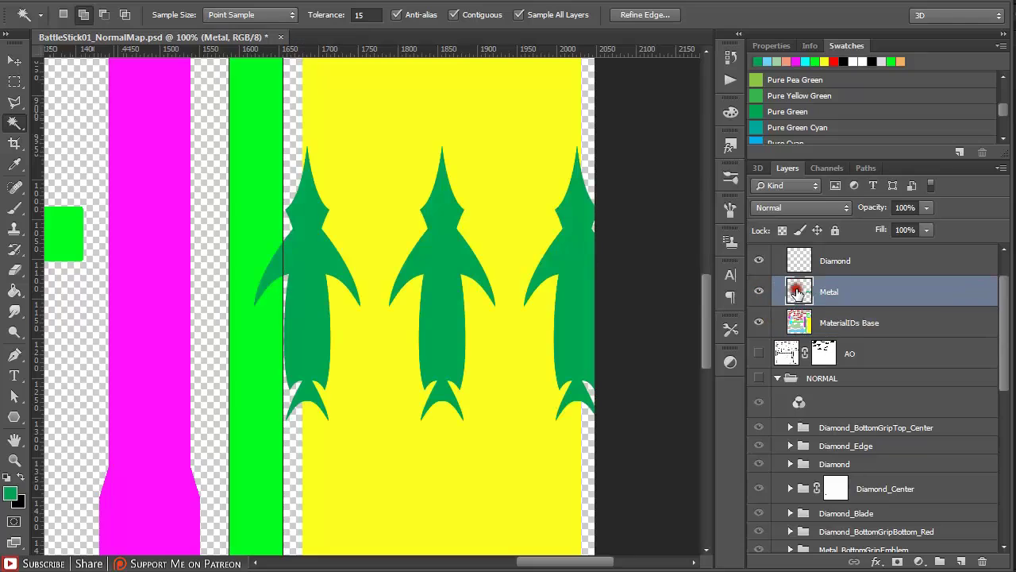
Add an inverted layer mask to Metal from the stripe selection, trimming emblems off the stripe.
{"action": "left_click", "coordinate": [895, 561]}
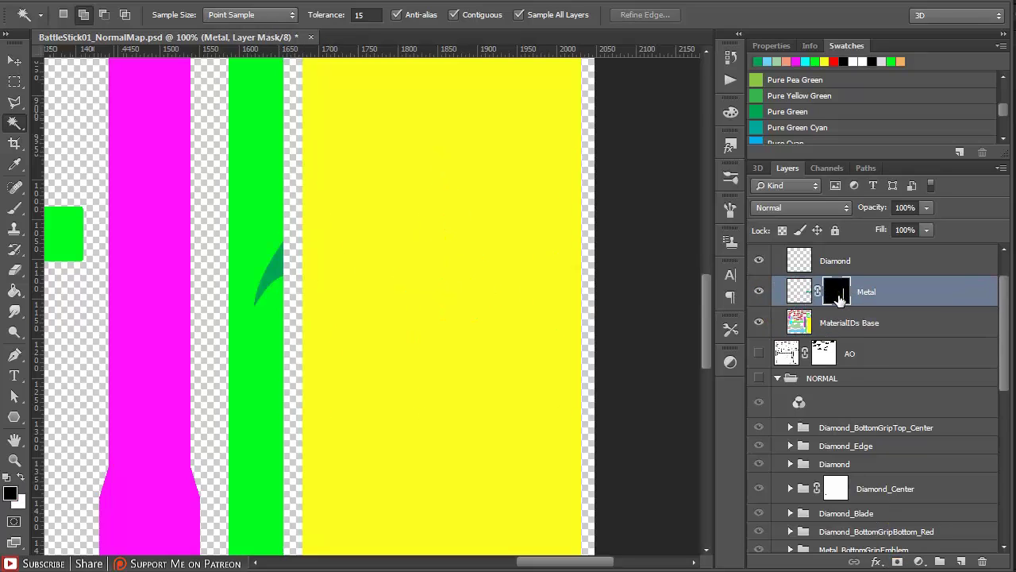
{"action": "key", "text": "ctrl+i"}
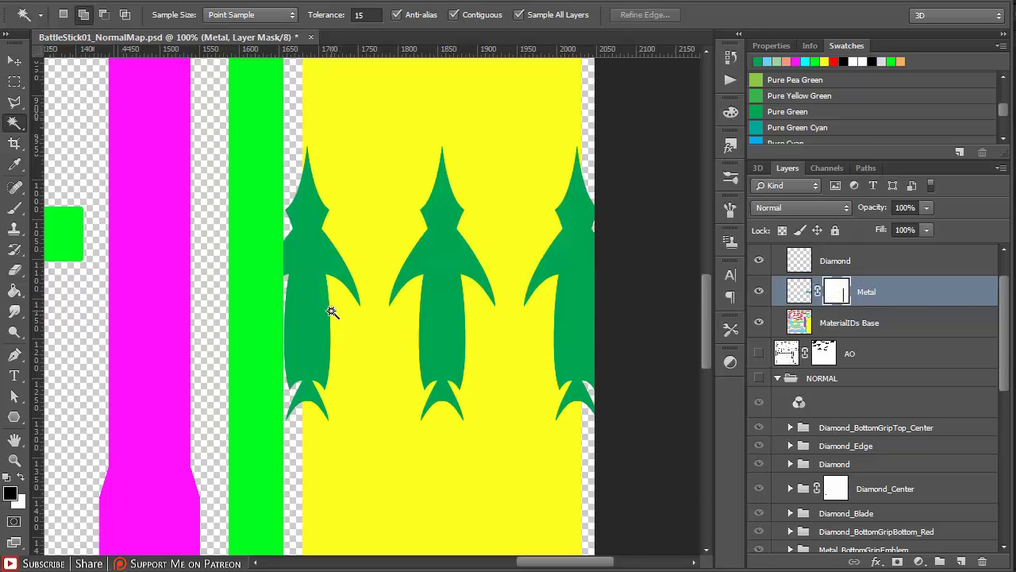
{"action": "left_click", "coordinate": [341, 214], "text": "alt"}
{"action": "left_click", "coordinate": [341, 214], "text": "alt"}
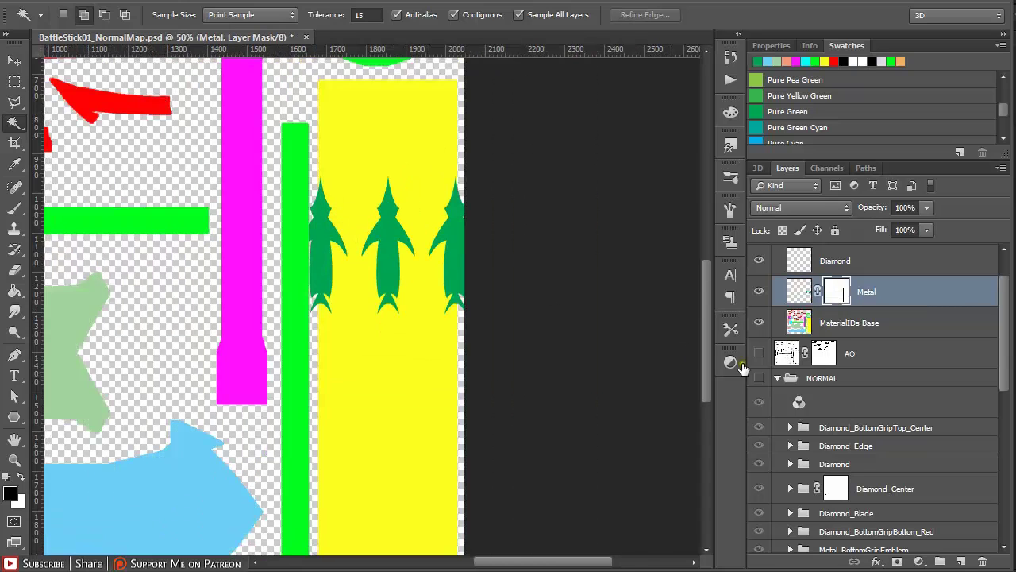
{"action": "left_click", "coordinate": [798, 292]}
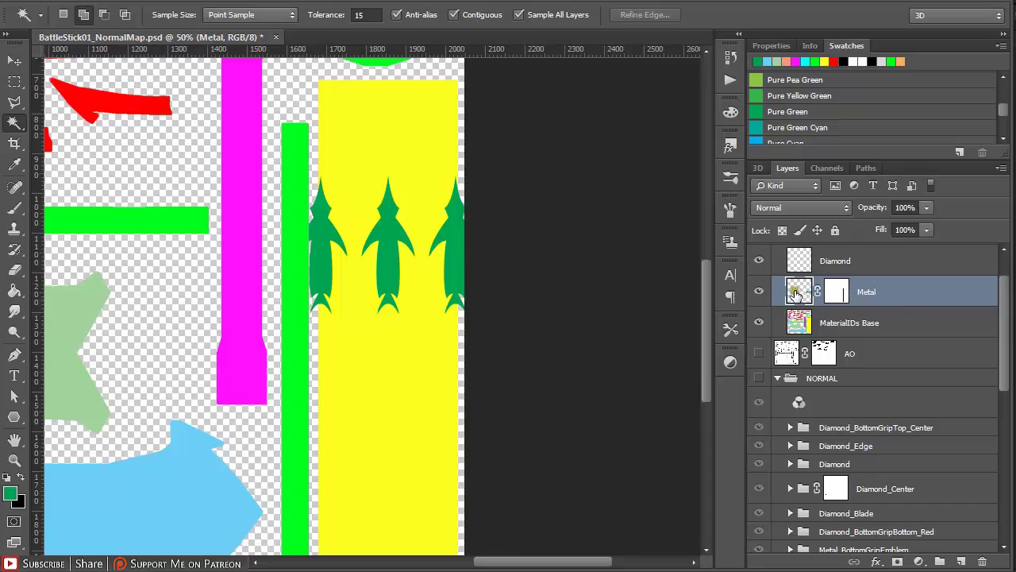
{"action": "left_click_drag", "start_coordinate": [1002, 305], "coordinate": [1011, 461]}
{"action": "left_click", "coordinate": [790, 365]}
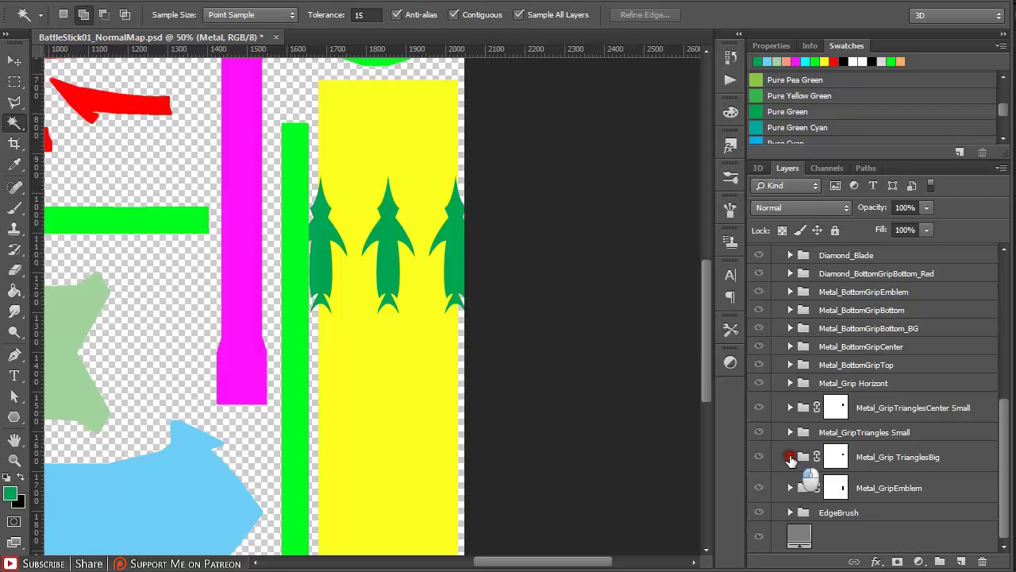
Fill the Metal_Grip TrianglesBig shapes dark green on the Metal layer.
{"action": "left_click", "coordinate": [790, 457]}
{"action": "left_click", "coordinate": [813, 486], "text": "ctrl"}
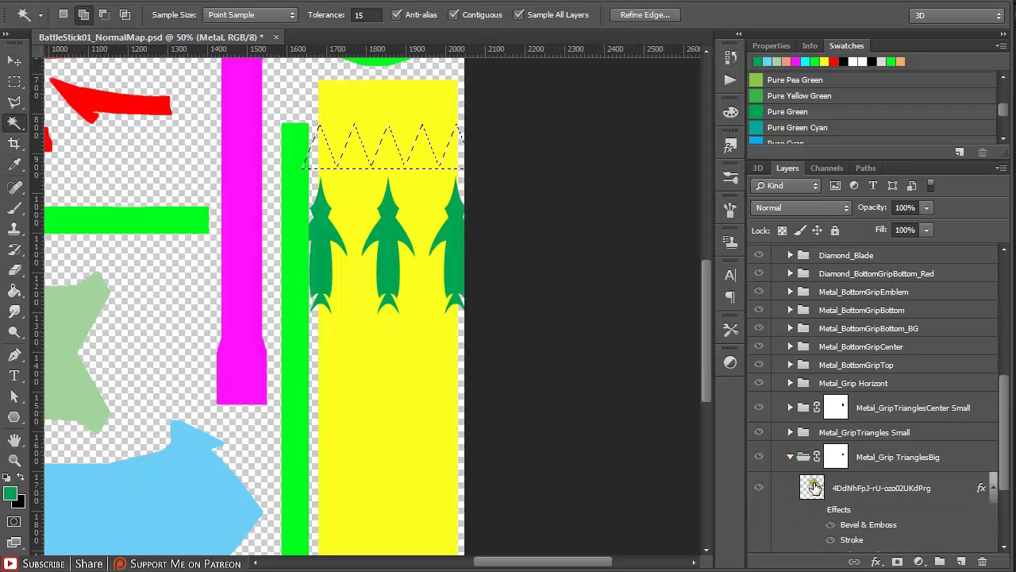
{"action": "key", "text": "alt+BackSpace"}
{"action": "key", "text": "ctrl+d"}
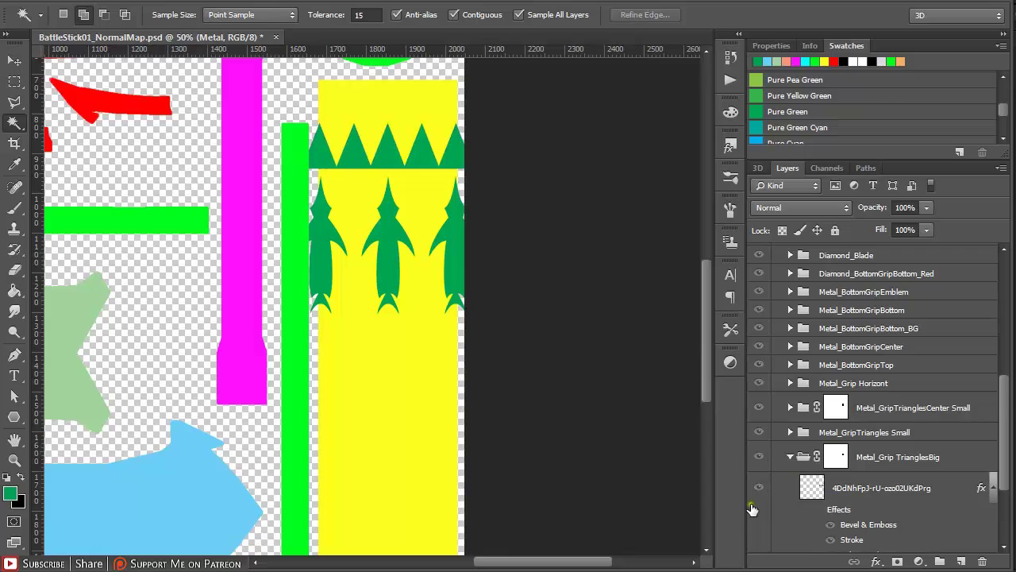
{"action": "left_click", "coordinate": [790, 459]}
Load the small triangles, centre triangles and Metal_Grip Horizont band as selections.
{"action": "left_click", "coordinate": [790, 432]}
{"action": "left_click", "coordinate": [810, 457], "text": "ctrl"}
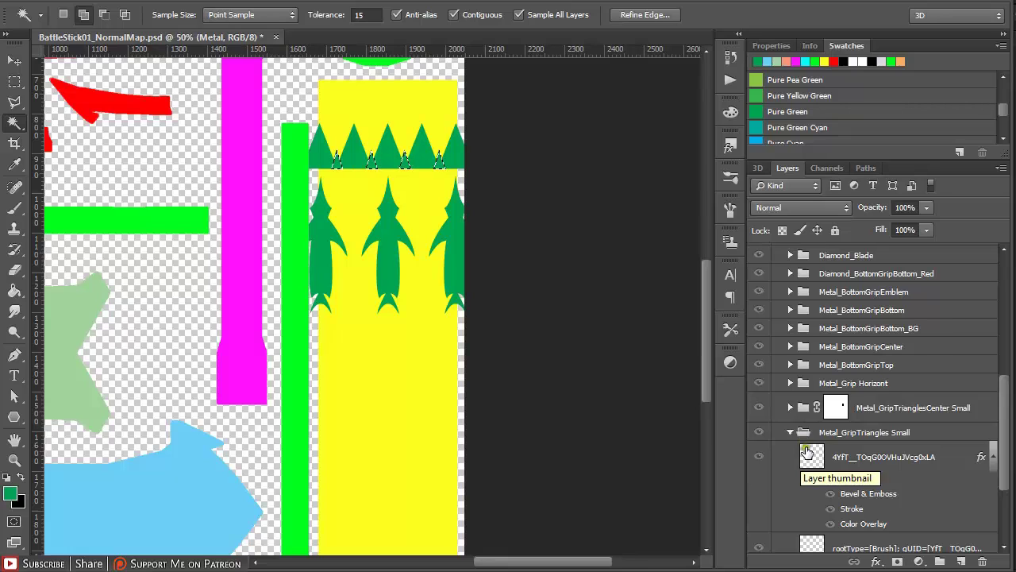
{"action": "left_click", "coordinate": [790, 432]}
{"action": "left_click", "coordinate": [790, 407]}
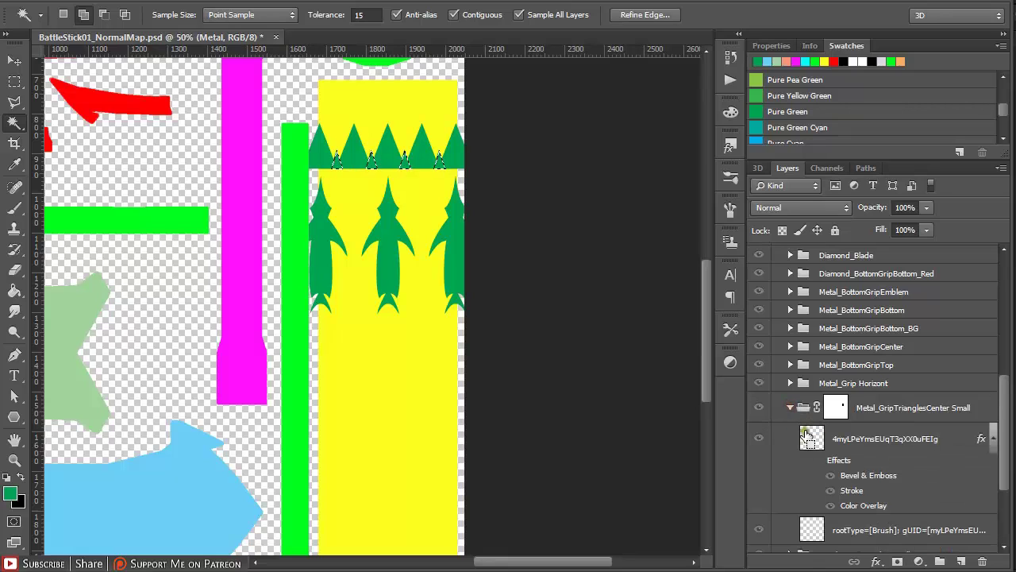
{"action": "left_click", "coordinate": [807, 435], "text": "ctrl"}
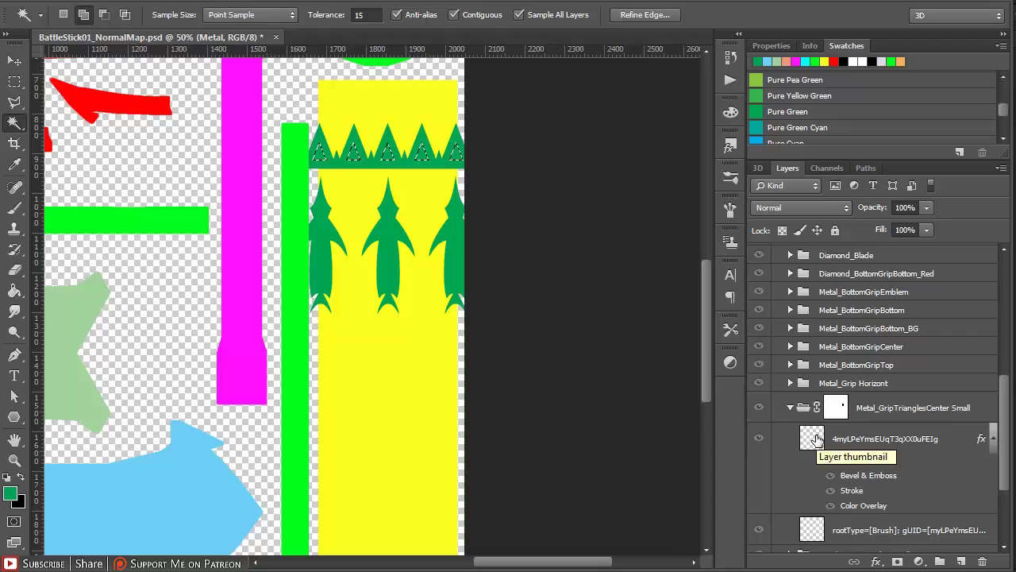
{"action": "key", "text": "ctrl+d"}
{"action": "left_click", "coordinate": [790, 407]}
{"action": "left_click", "coordinate": [789, 383]}
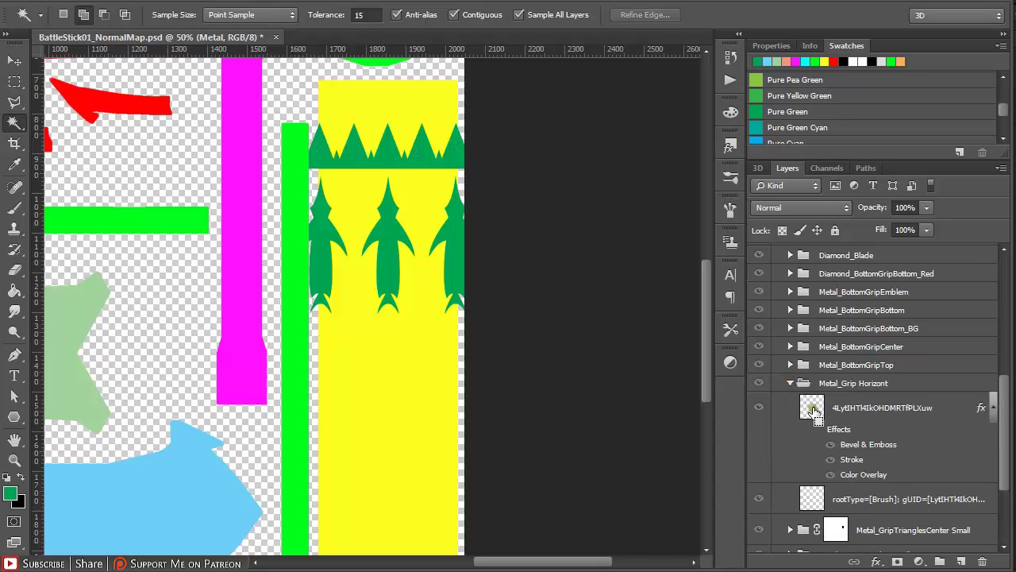
{"action": "left_click", "coordinate": [813, 409], "text": "ctrl"}
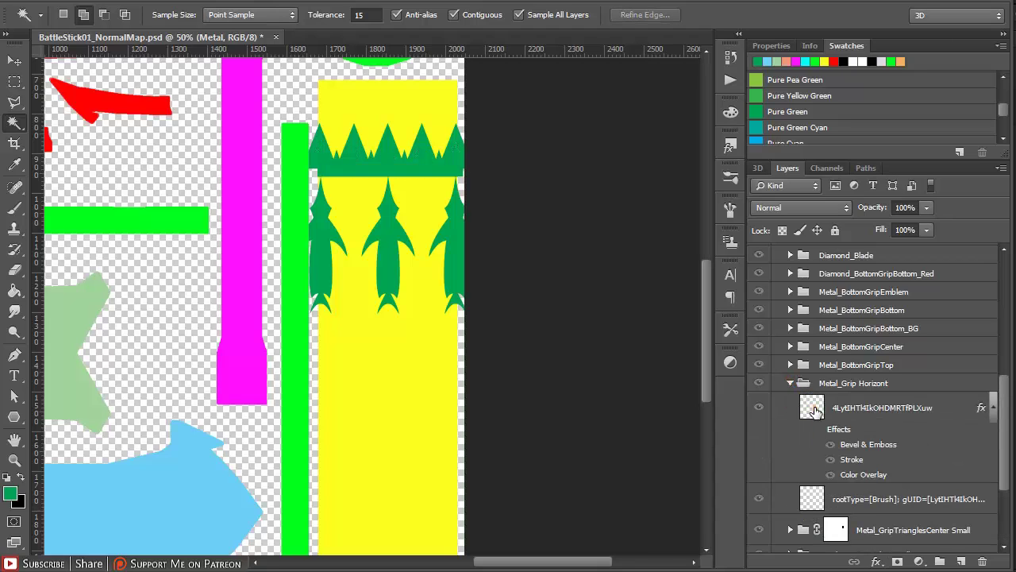
{"action": "left_click", "coordinate": [790, 383]}
Load the Metal_BottomGripTop and Metal_BottomGripCenter shapes as selections.
{"action": "left_click", "coordinate": [790, 365]}
{"action": "left_click", "coordinate": [814, 389], "text": "ctrl"}
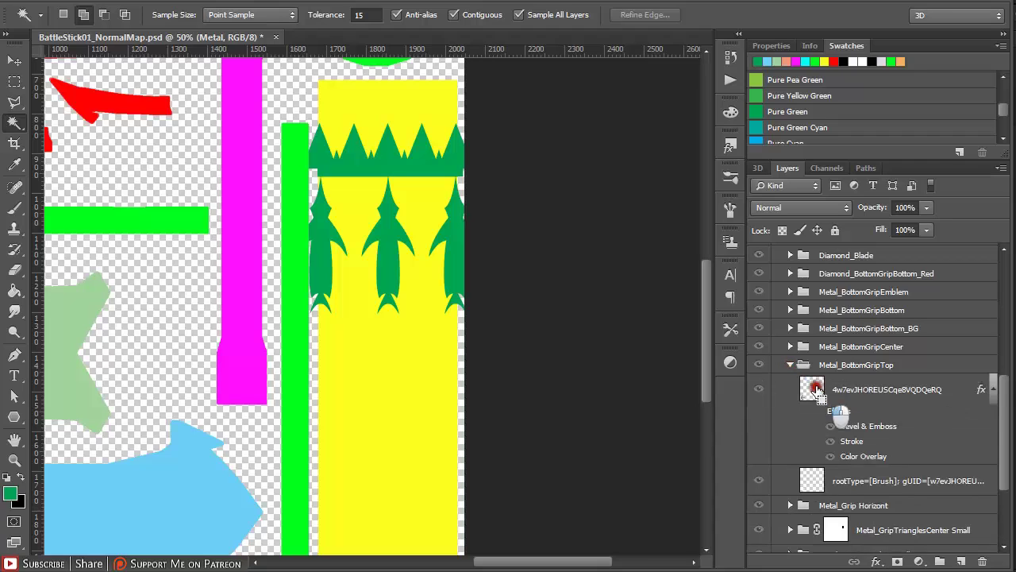
{"action": "key", "text": "ctrl+d"}
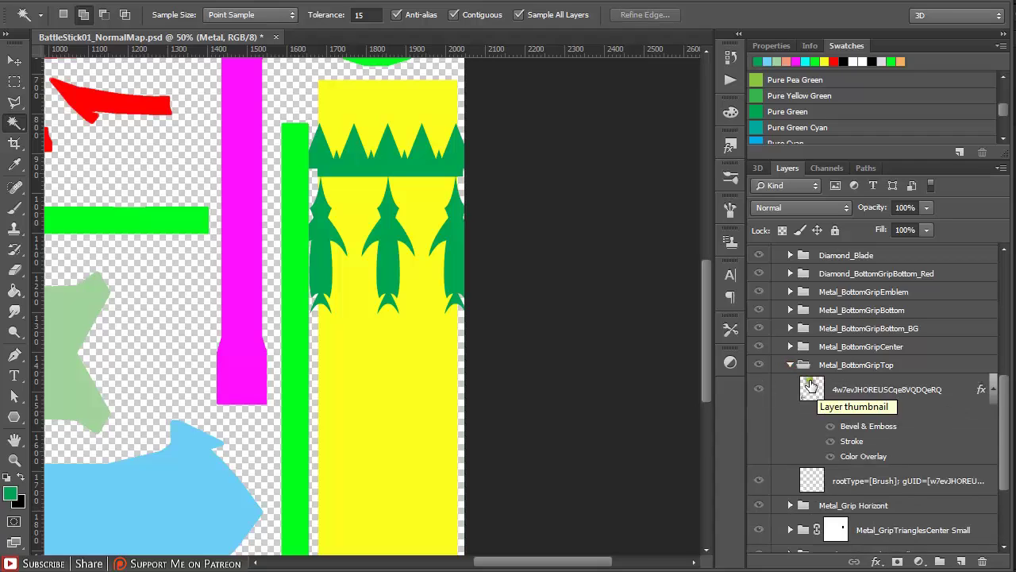
{"action": "left_click", "coordinate": [790, 365]}
{"action": "left_click", "coordinate": [790, 346]}
{"action": "left_click", "coordinate": [817, 371], "text": "ctrl"}
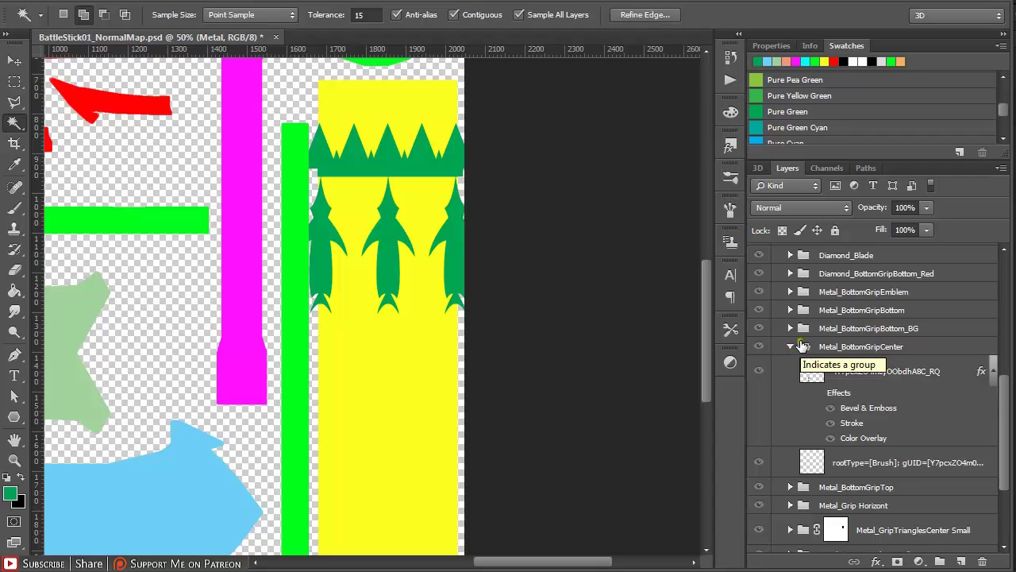
{"action": "left_click", "coordinate": [790, 346]}
Select the Metal_BottomGripBottom_BG and Metal_BottomGripBottom shapes and fill them dark green.
{"action": "left_click", "coordinate": [790, 328]}
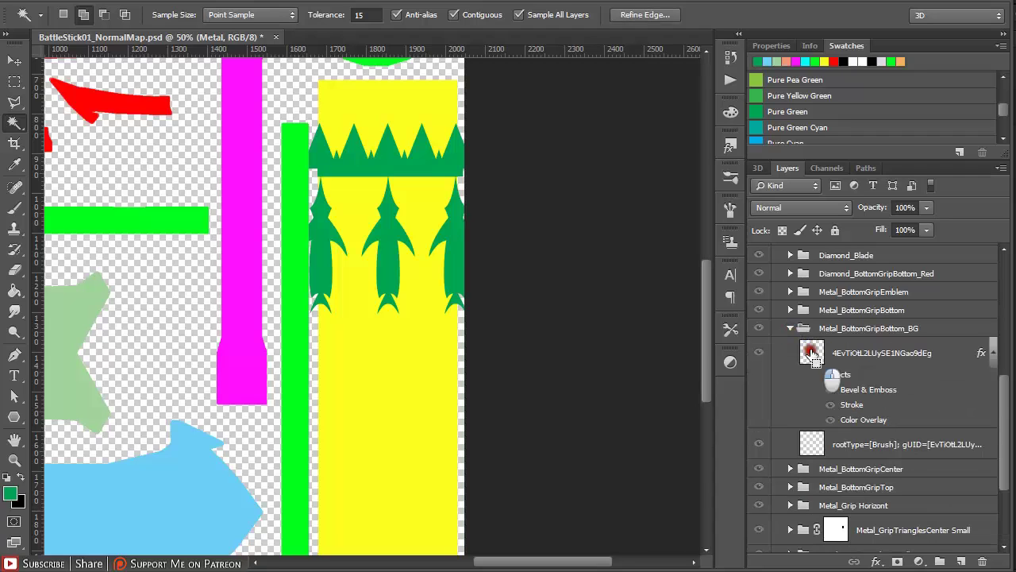
{"action": "left_click", "coordinate": [808, 361], "text": "ctrl"}
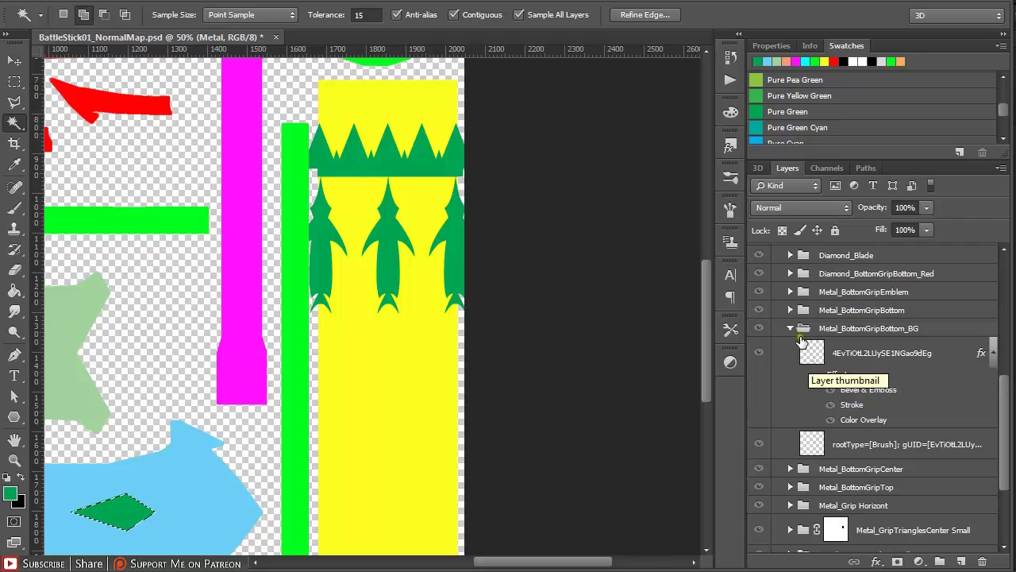
{"action": "left_click", "coordinate": [790, 328]}
{"action": "left_click", "coordinate": [790, 309]}
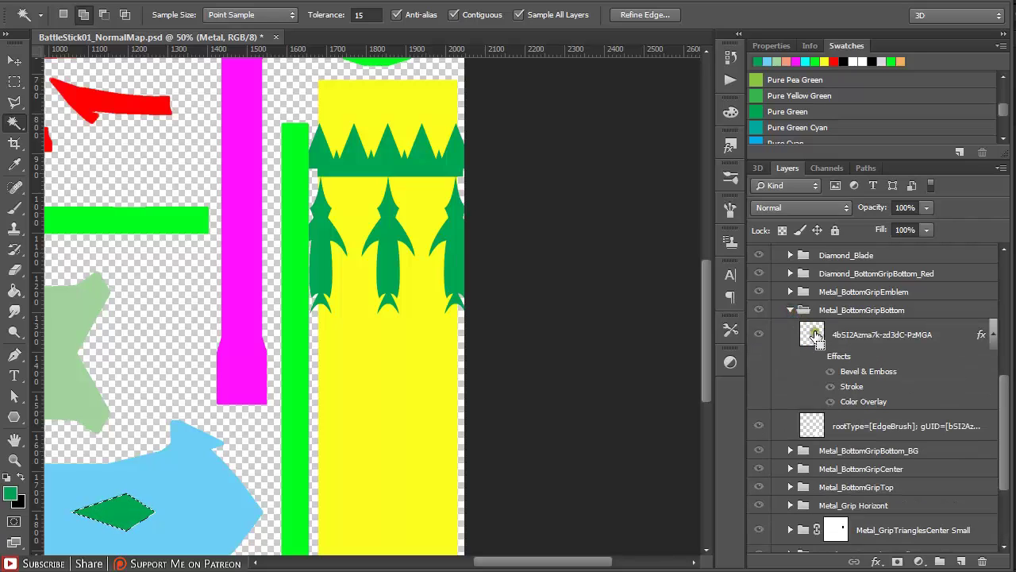
{"action": "left_click", "coordinate": [814, 334], "text": "ctrl+shift"}
{"action": "key", "text": "alt+BackSpace"}
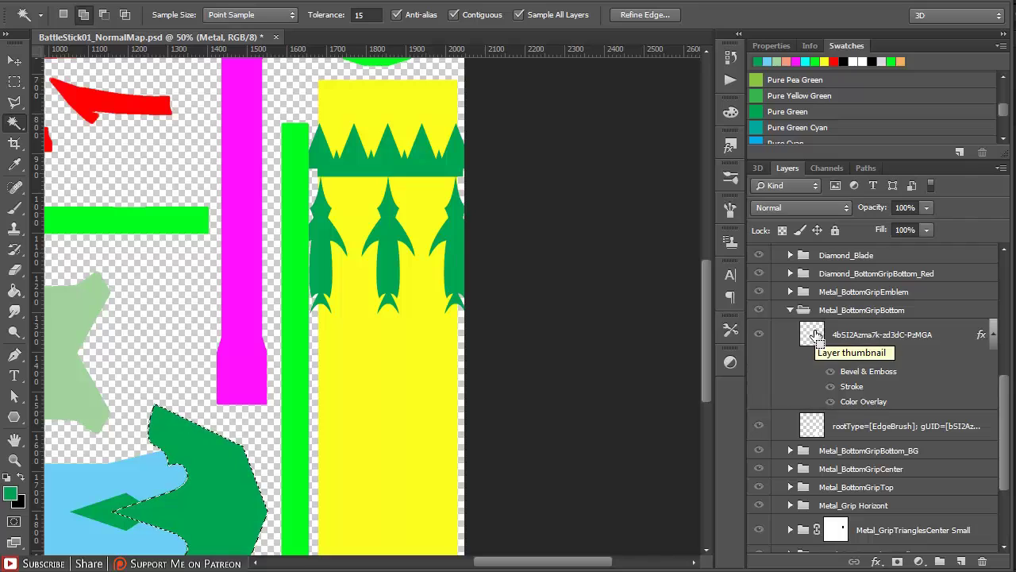
{"action": "left_click", "coordinate": [790, 309]}
Fill the Metal_BottomGripEmblem shape dark green, deselect, and make the Diamond layer active.
{"action": "left_click", "coordinate": [790, 292]}
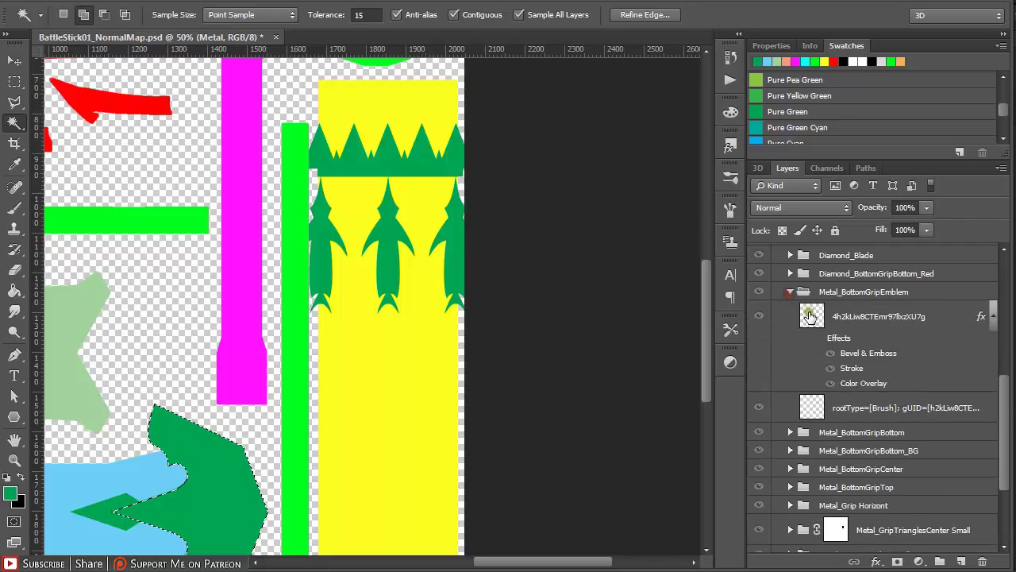
{"action": "left_click", "coordinate": [811, 316], "text": "ctrl"}
{"action": "key", "text": "alt+BackSpace"}
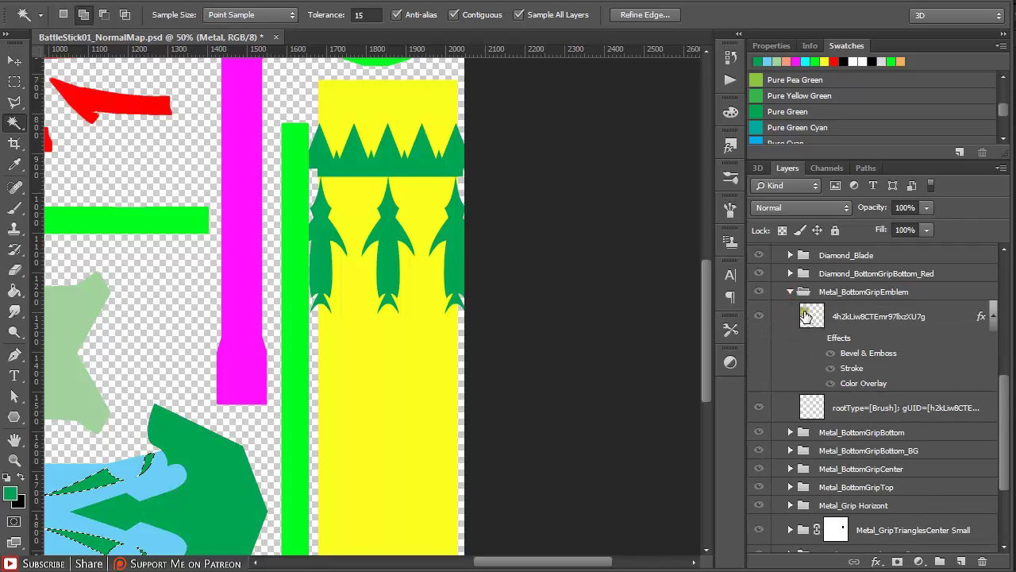
{"action": "key", "text": "ctrl+d"}
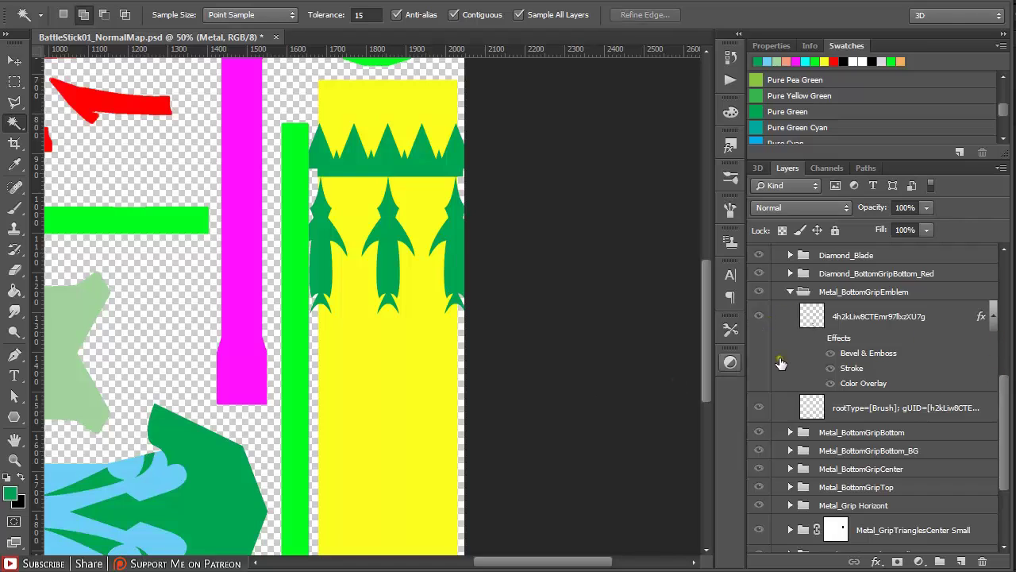
{"action": "left_click_drag", "start_coordinate": [1003, 420], "coordinate": [1006, 362]}
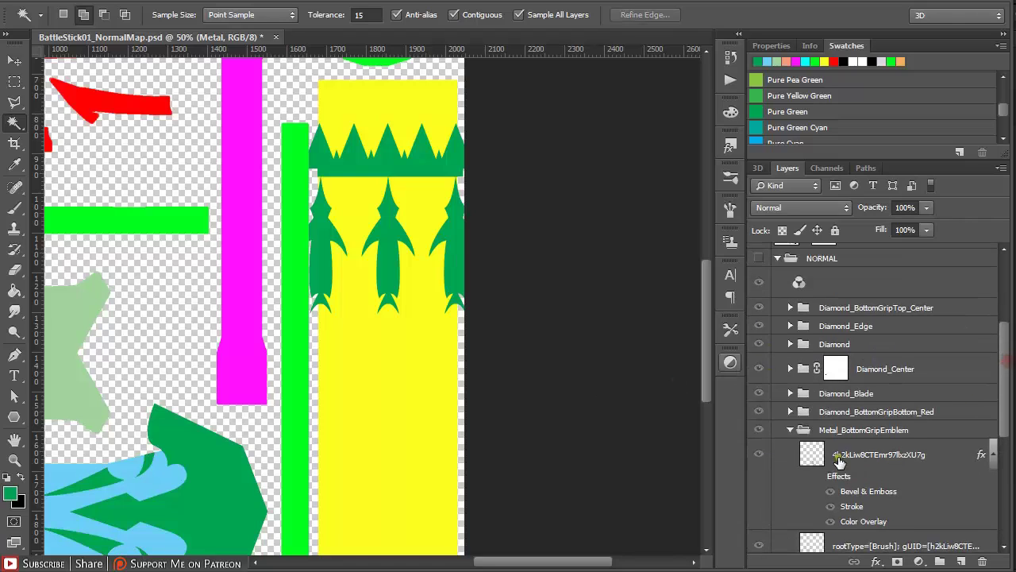
{"action": "left_click", "coordinate": [791, 430]}
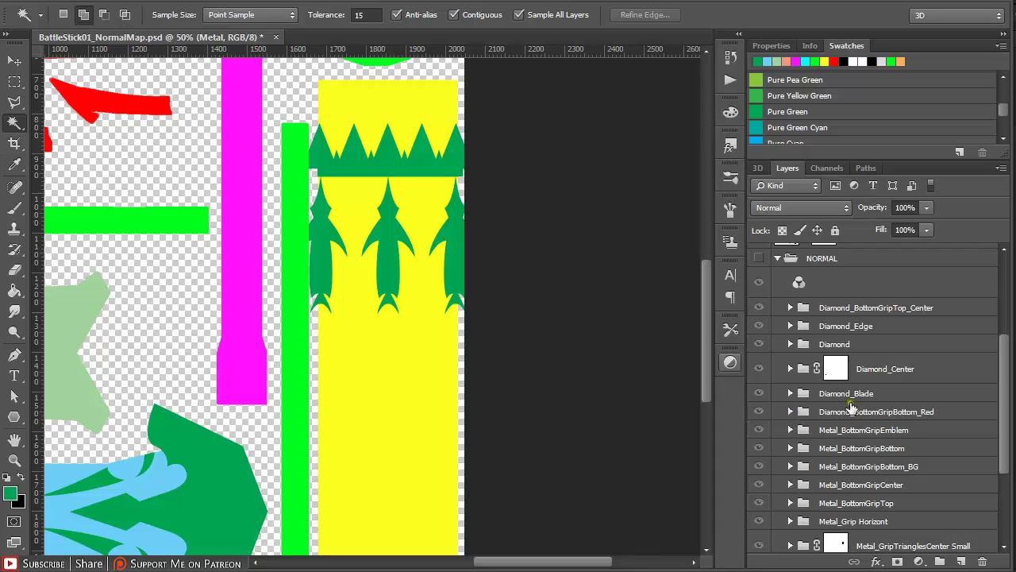
{"action": "left_click_drag", "start_coordinate": [999, 385], "coordinate": [1004, 336]}
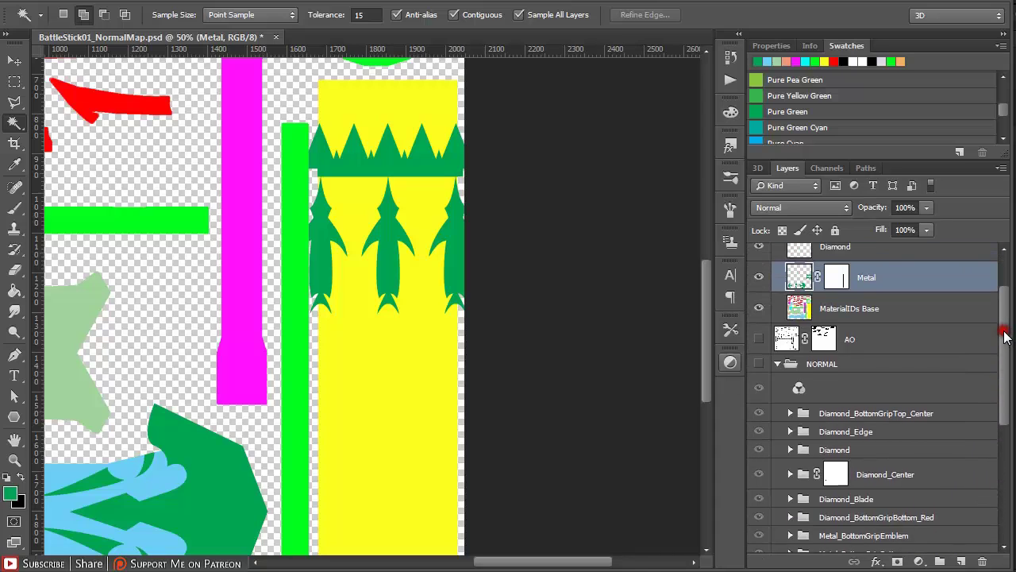
{"action": "left_click", "coordinate": [878, 255]}
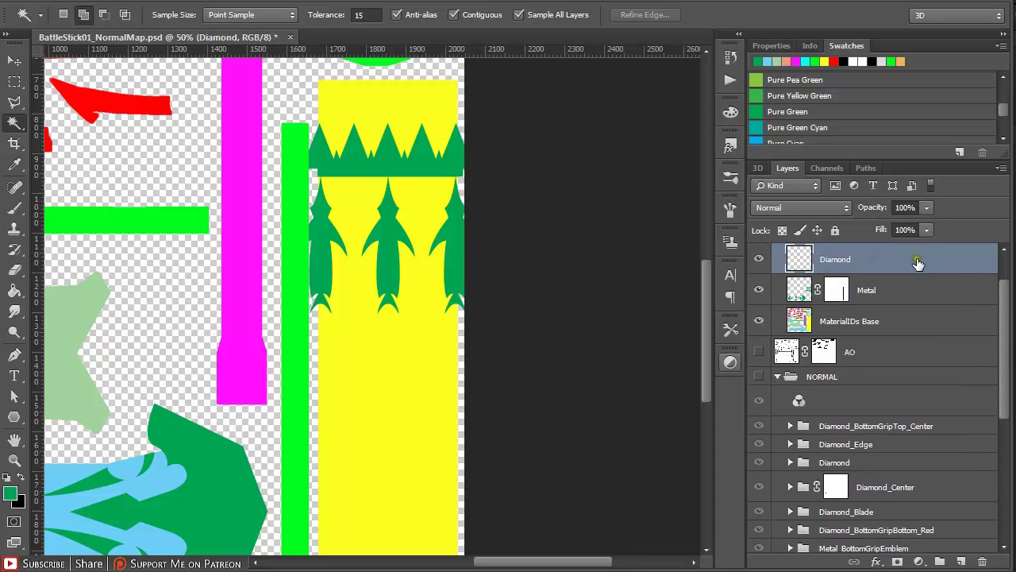
Load the Diamond_BottomGripBottom_Red shape as a selection and pick Pure Violet.
{"action": "left_click_drag", "start_coordinate": [1005, 343], "coordinate": [1003, 442]}
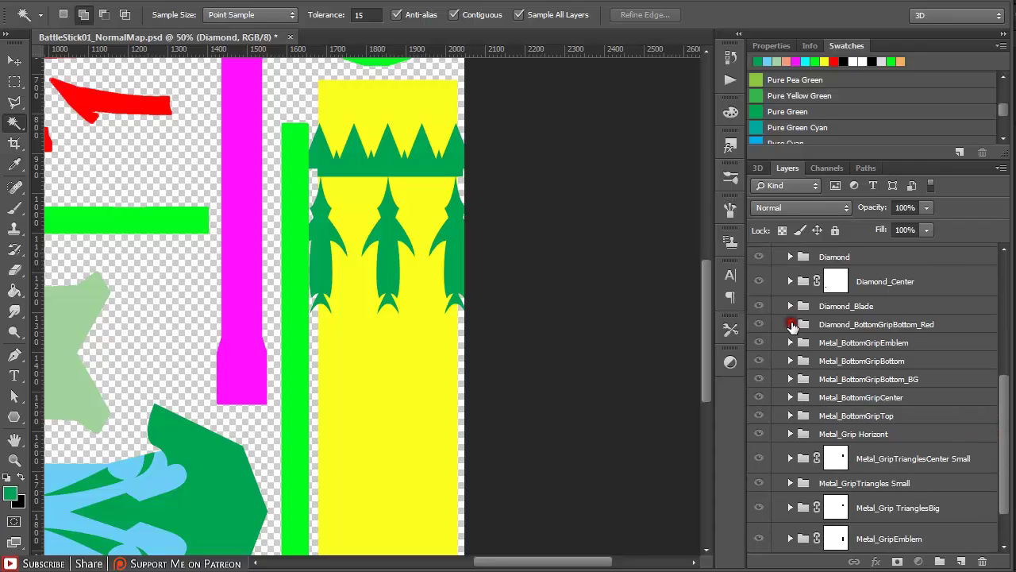
{"action": "left_click", "coordinate": [790, 323]}
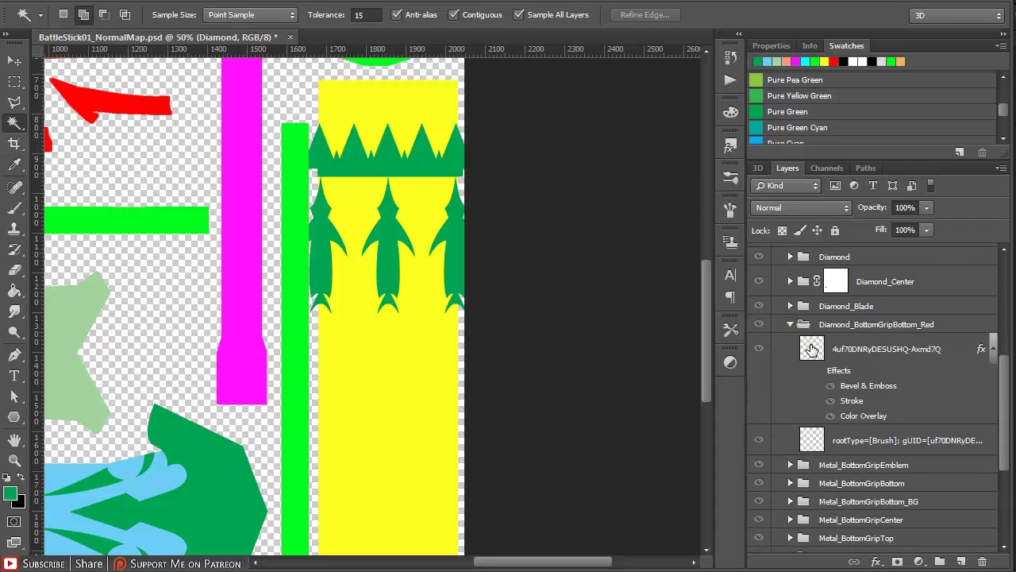
{"action": "left_click", "coordinate": [811, 349], "text": "ctrl"}
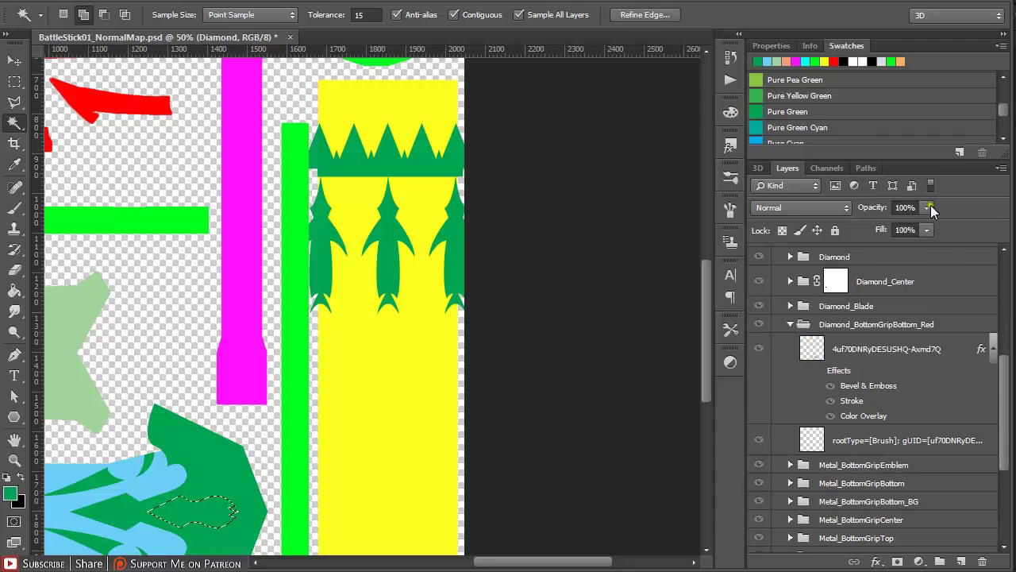
{"action": "left_click", "coordinate": [1005, 139]}
{"action": "left_click", "coordinate": [1005, 139]}
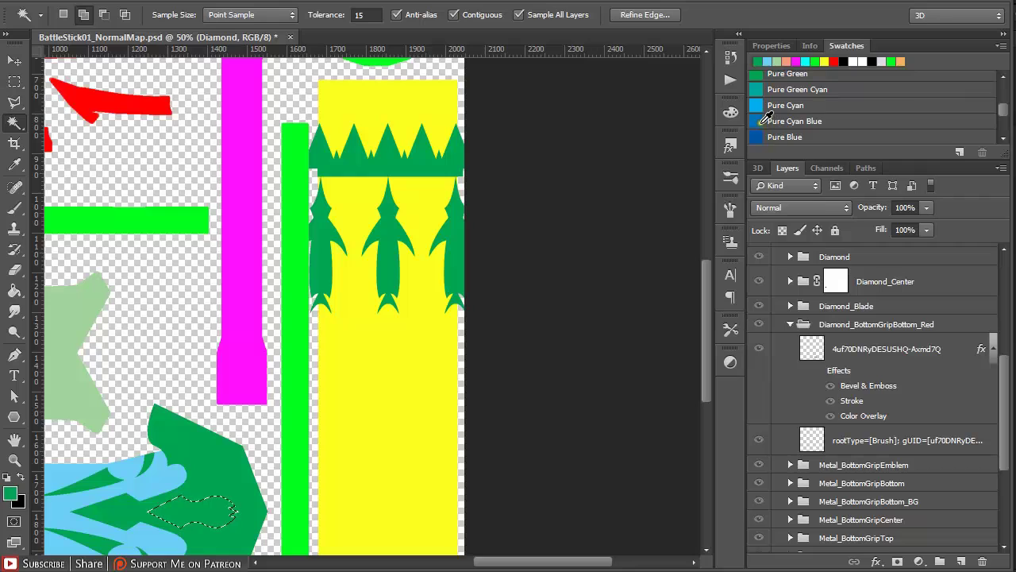
{"action": "left_click", "coordinate": [1005, 139]}
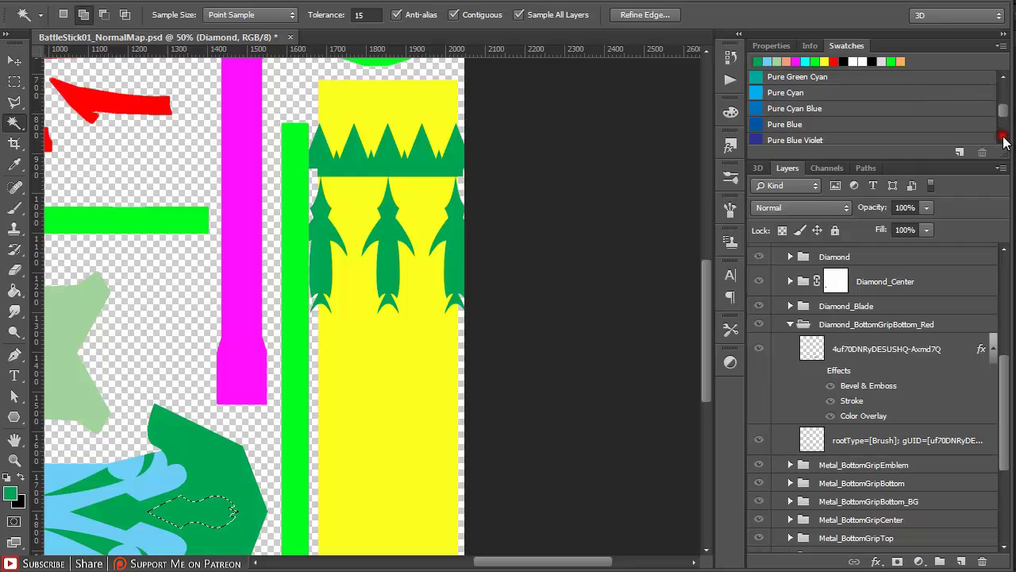
{"action": "left_click", "coordinate": [1004, 139]}
{"action": "left_click", "coordinate": [1004, 139]}
{"action": "left_click", "coordinate": [1005, 139]}
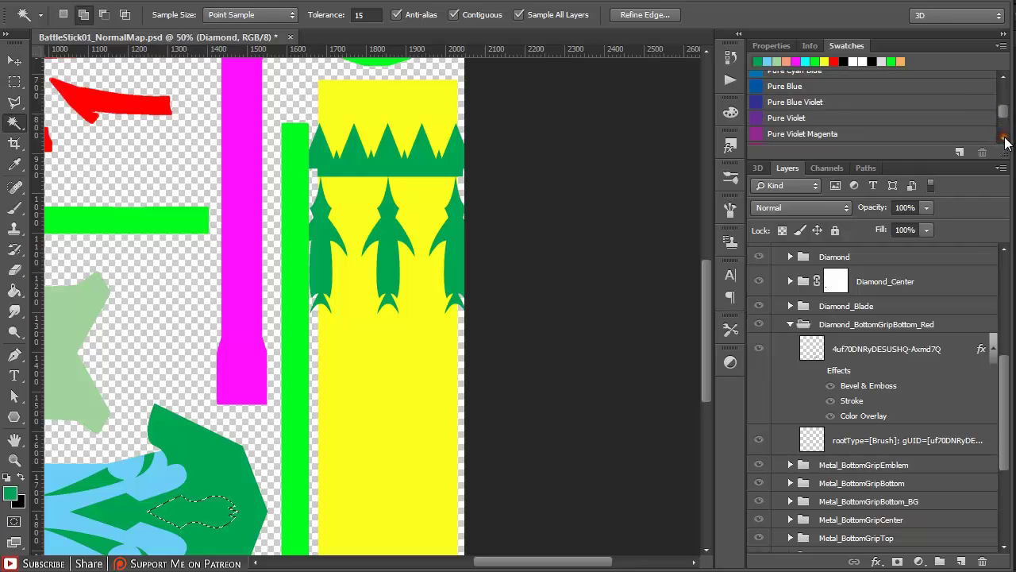
{"action": "left_click", "coordinate": [755, 121]}
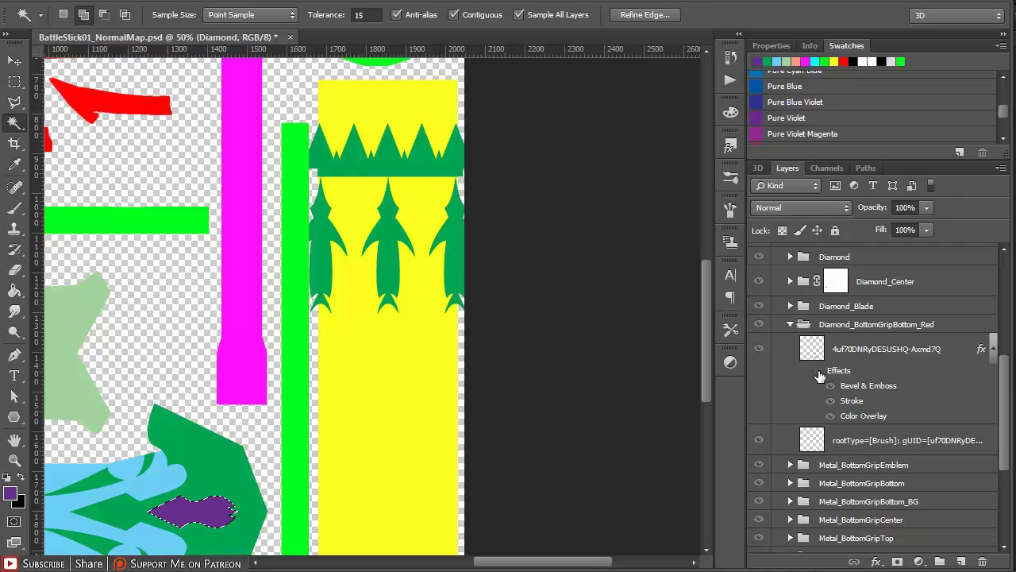
Load the Diamond_Blade and Diamond_Center shapes as selections.
{"action": "mouse_move", "coordinate": [1007, 394]}
{"action": "left_mouse_down"}
{"action": "mouse_move", "coordinate": [1006, 329]}
{"action": "mouse_move", "coordinate": [1010, 381]}
{"action": "left_mouse_up"}
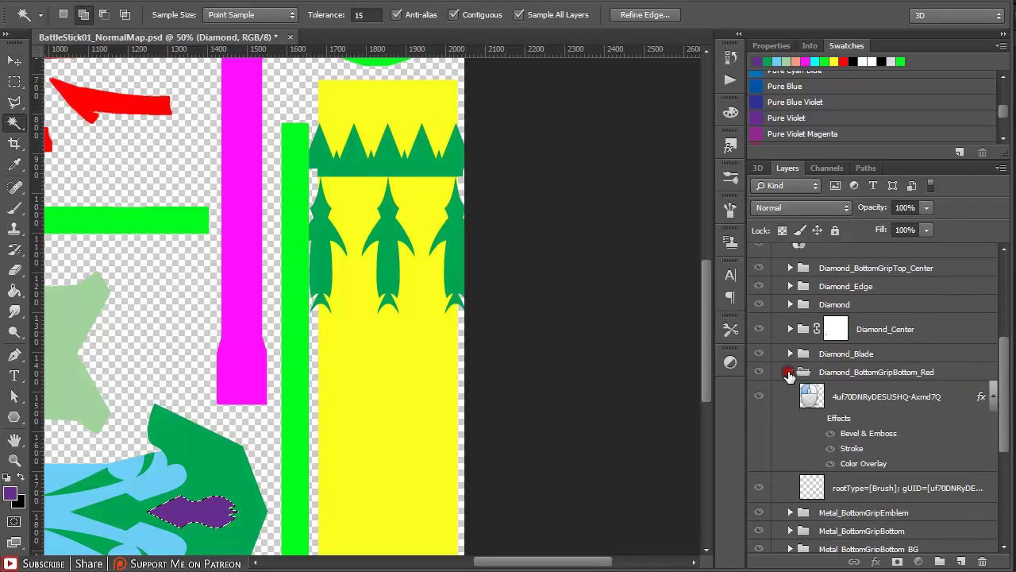
{"action": "left_click", "coordinate": [790, 373]}
{"action": "left_click", "coordinate": [790, 355]}
{"action": "left_click", "coordinate": [810, 373], "text": "ctrl"}
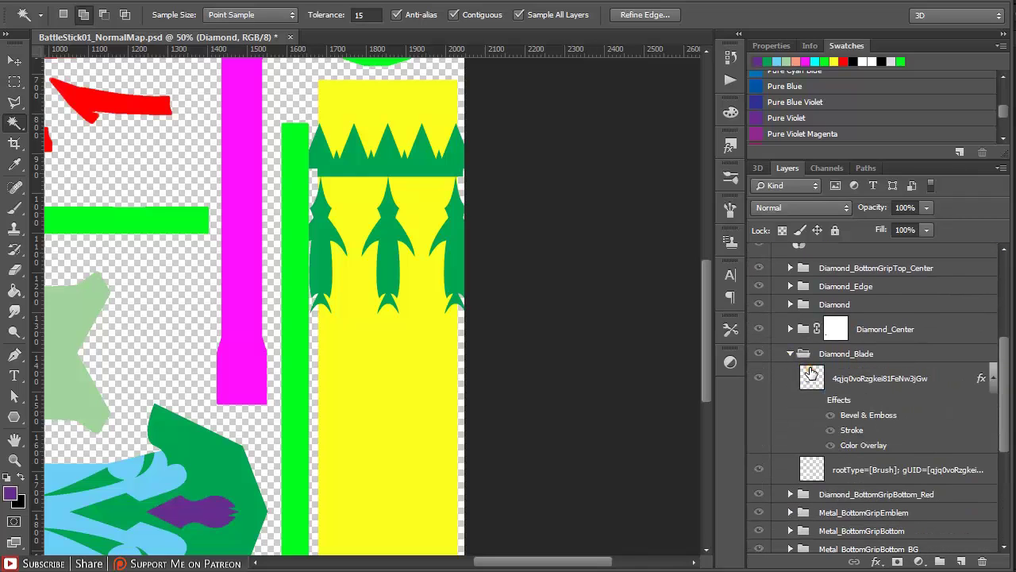
{"action": "left_click", "coordinate": [790, 354]}
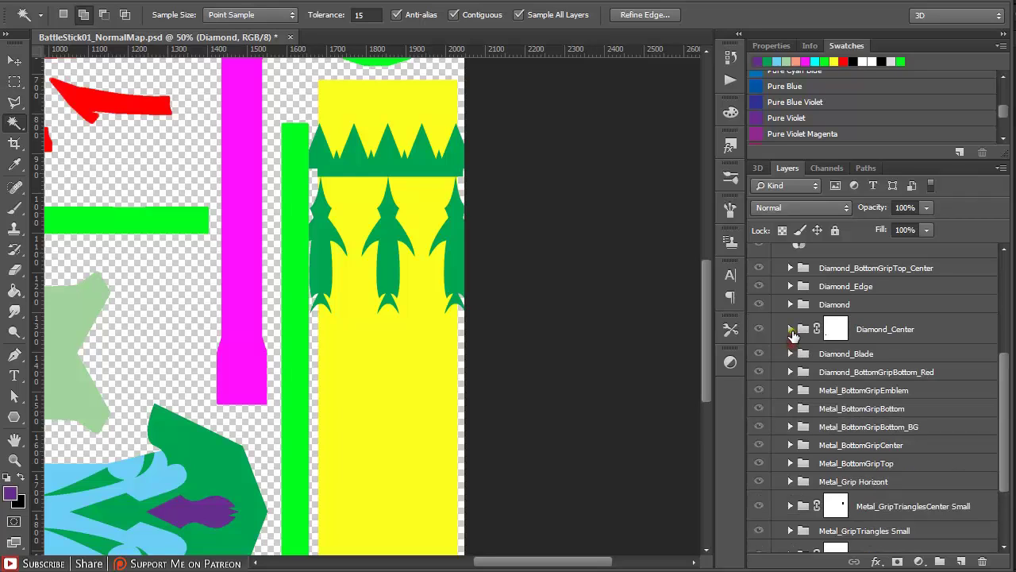
{"action": "left_click", "coordinate": [790, 328]}
{"action": "left_click", "coordinate": [818, 358], "text": "ctrl"}
{"action": "left_click", "coordinate": [818, 358], "text": "ctrl"}
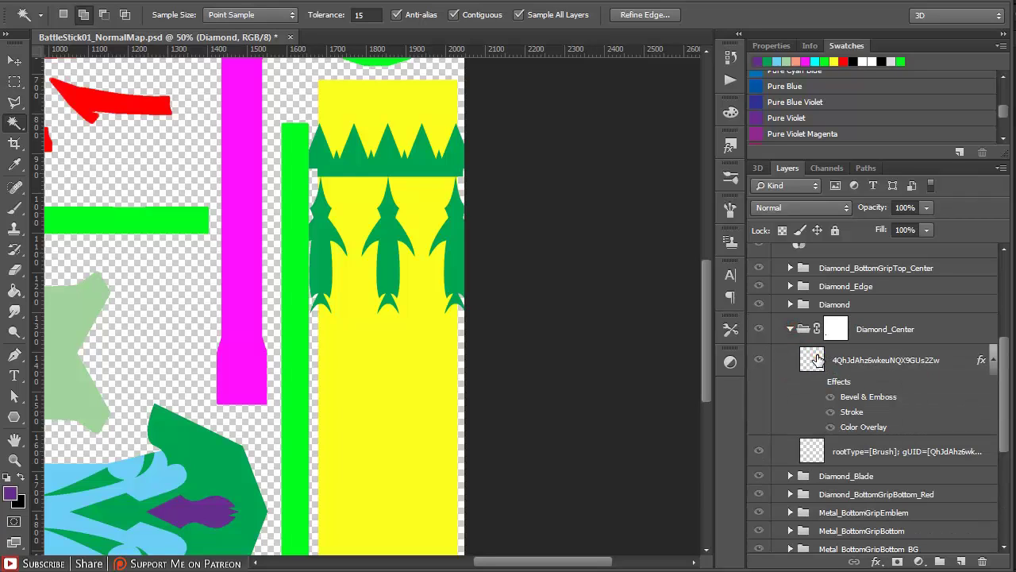
{"action": "left_click", "coordinate": [790, 329]}
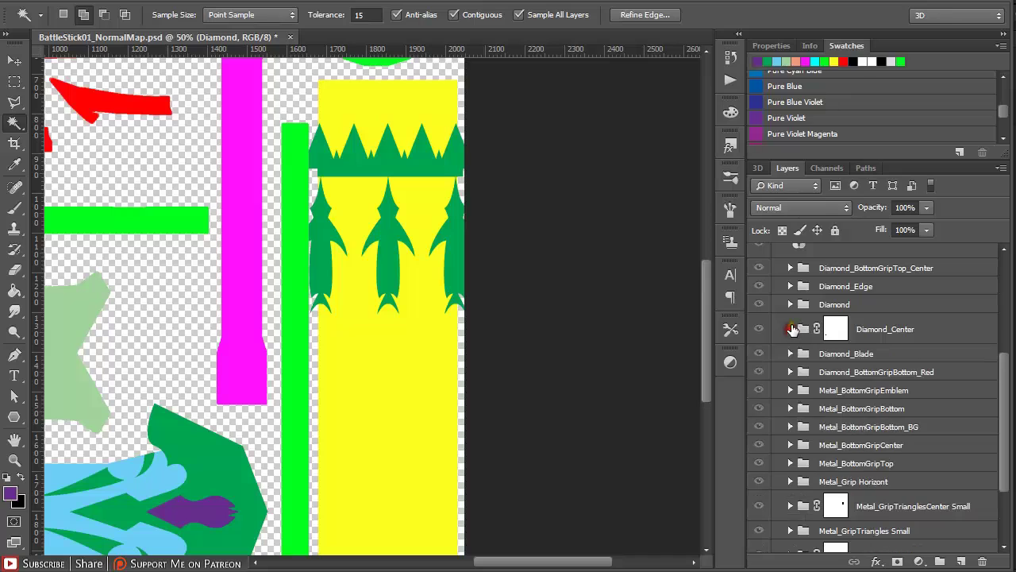
Load the Diamond, Diamond_Edge and Diamond_BottomGripTop_Center shapes, then deselect.
{"action": "left_click", "coordinate": [790, 306]}
{"action": "left_click", "coordinate": [811, 327], "text": "ctrl"}
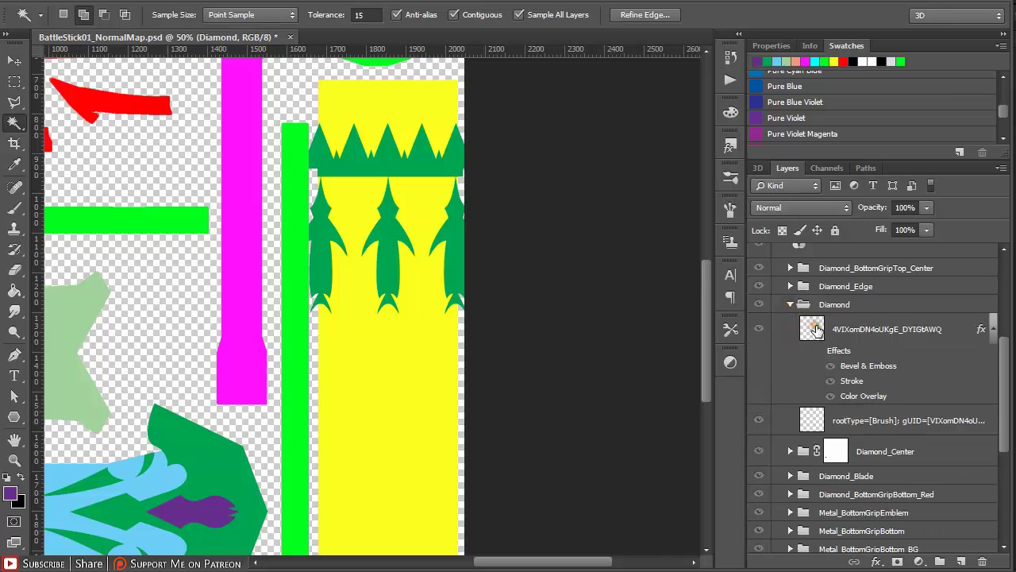
{"action": "left_click", "coordinate": [790, 304]}
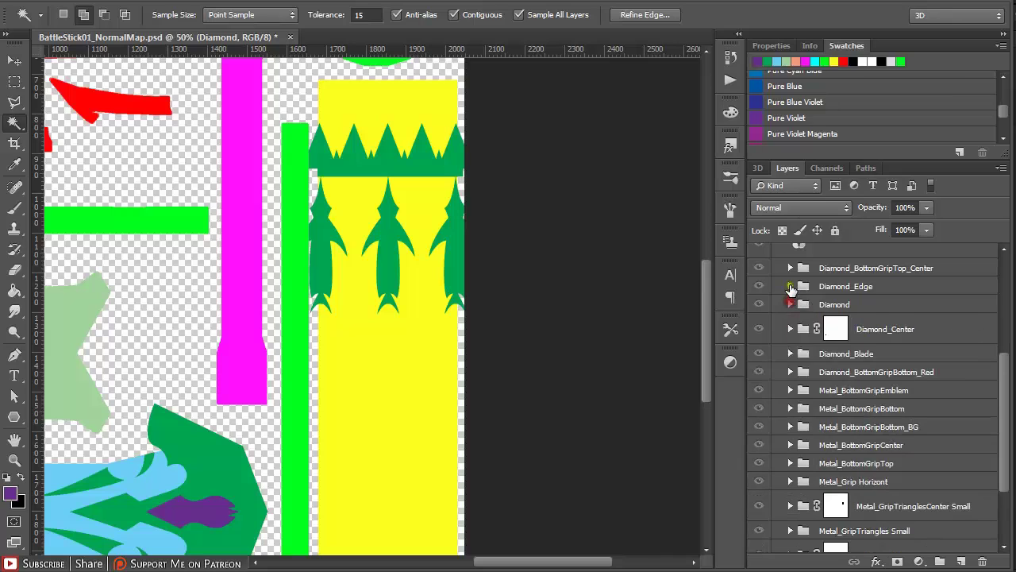
{"action": "left_click", "coordinate": [790, 286]}
{"action": "left_click", "coordinate": [815, 314], "text": "ctrl"}
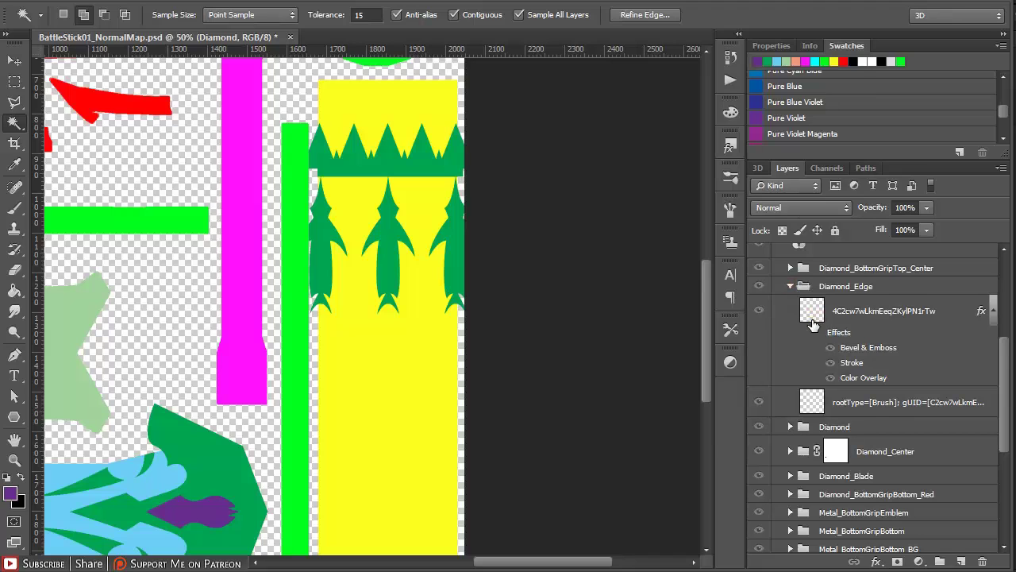
{"action": "left_click", "coordinate": [790, 286]}
{"action": "left_click", "coordinate": [790, 268]}
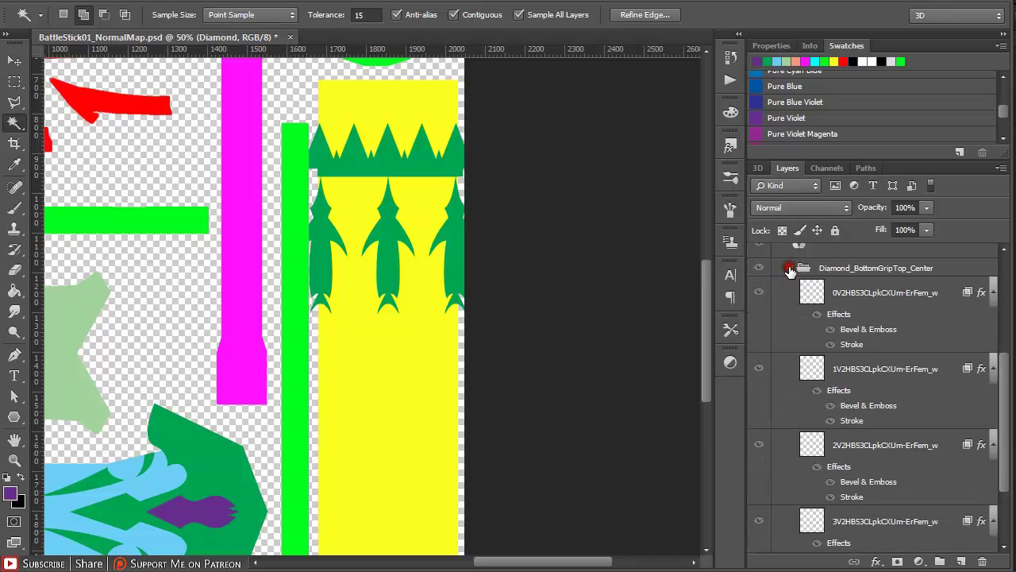
{"action": "left_click", "coordinate": [809, 292], "text": "ctrl"}
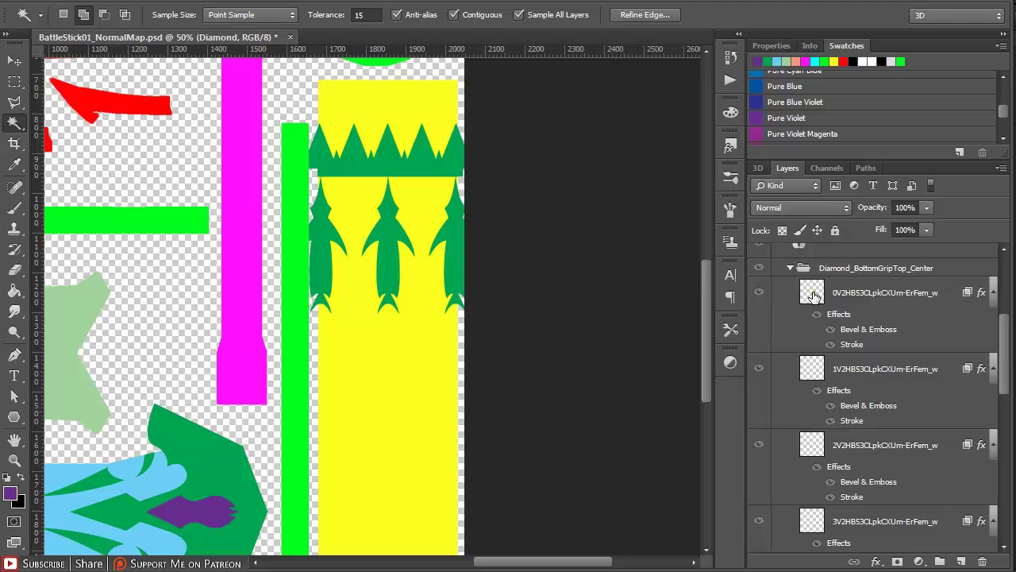
{"action": "key", "text": "ctrl+d"}
{"action": "left_click", "coordinate": [790, 267]}
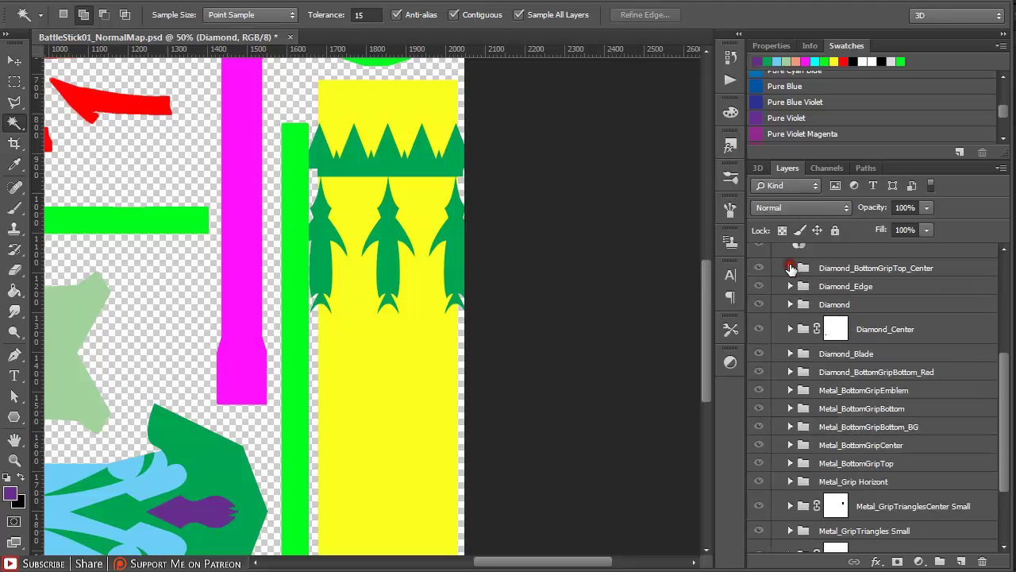
Zoom out to 25% to see the whole texture.
{"action": "left_click", "coordinate": [243, 324], "text": "alt"}
{"action": "left_click", "coordinate": [247, 326], "text": "alt"}
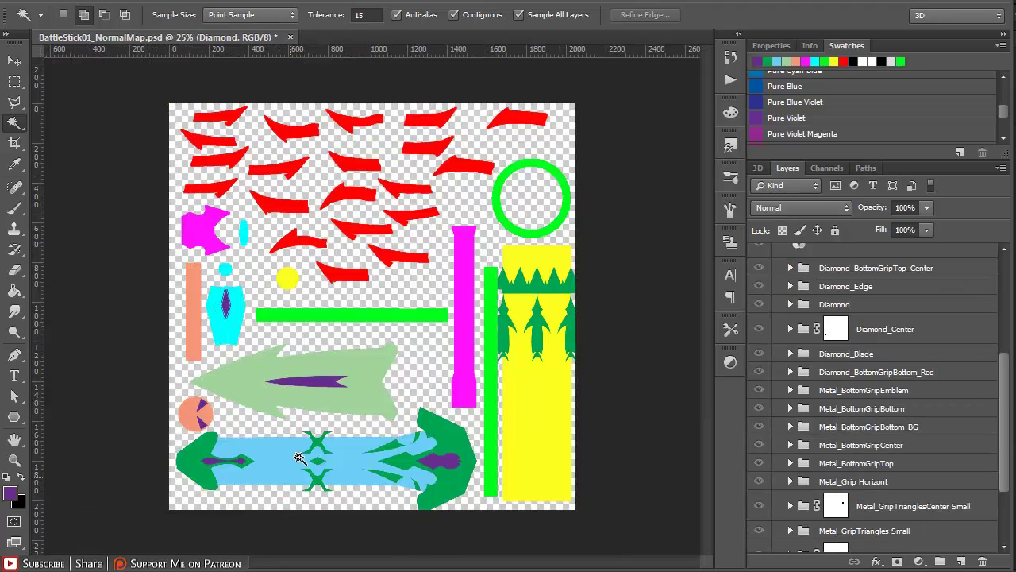